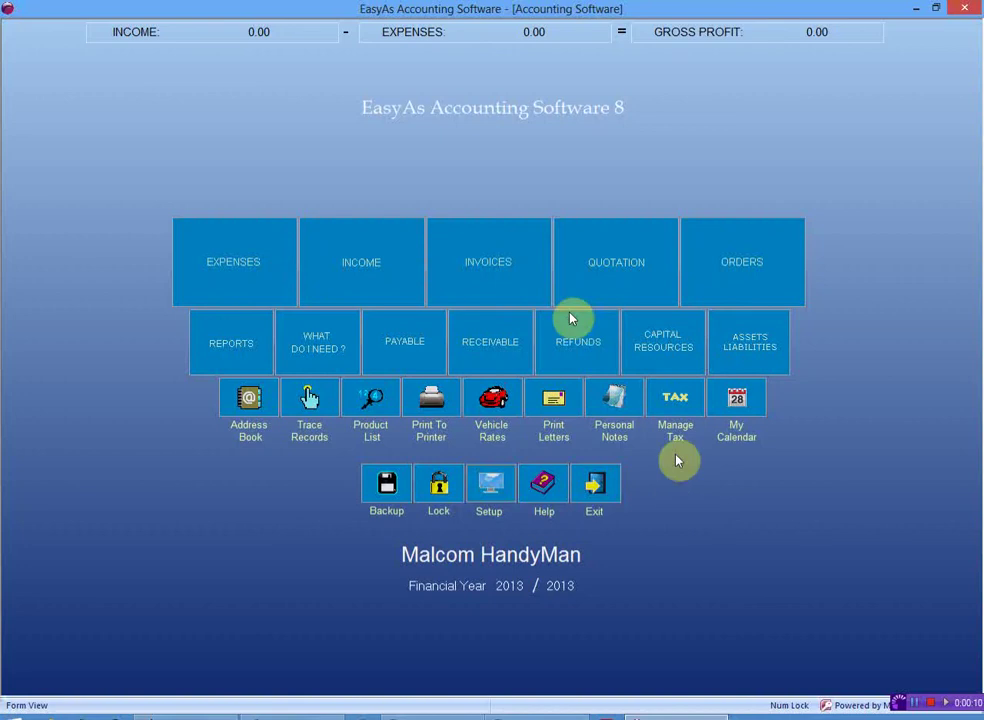
# Open invoice 1 (907.50) from the Invoices list, then close it with Finished
pyautogui.click(493, 283)
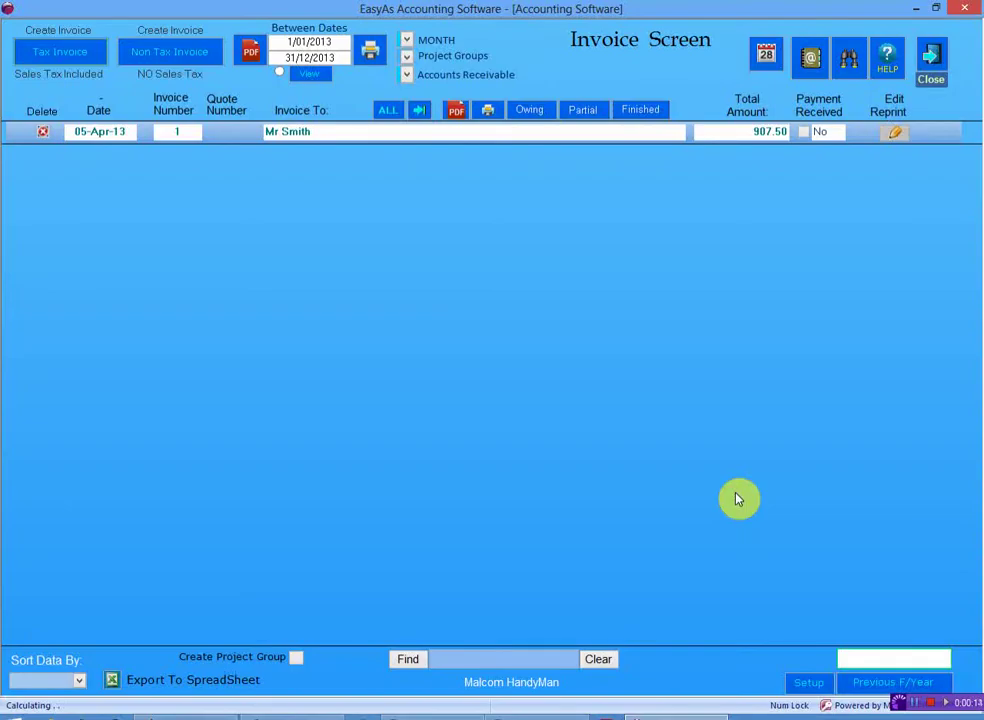
pyautogui.doubleClick(296, 136)
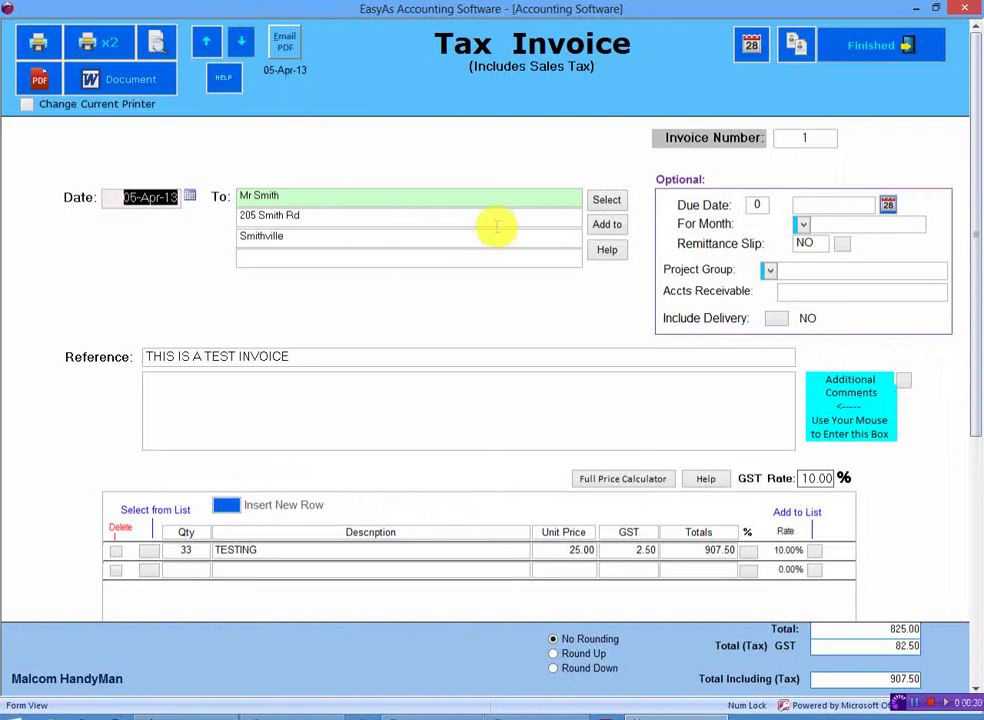
pyautogui.click(905, 38)
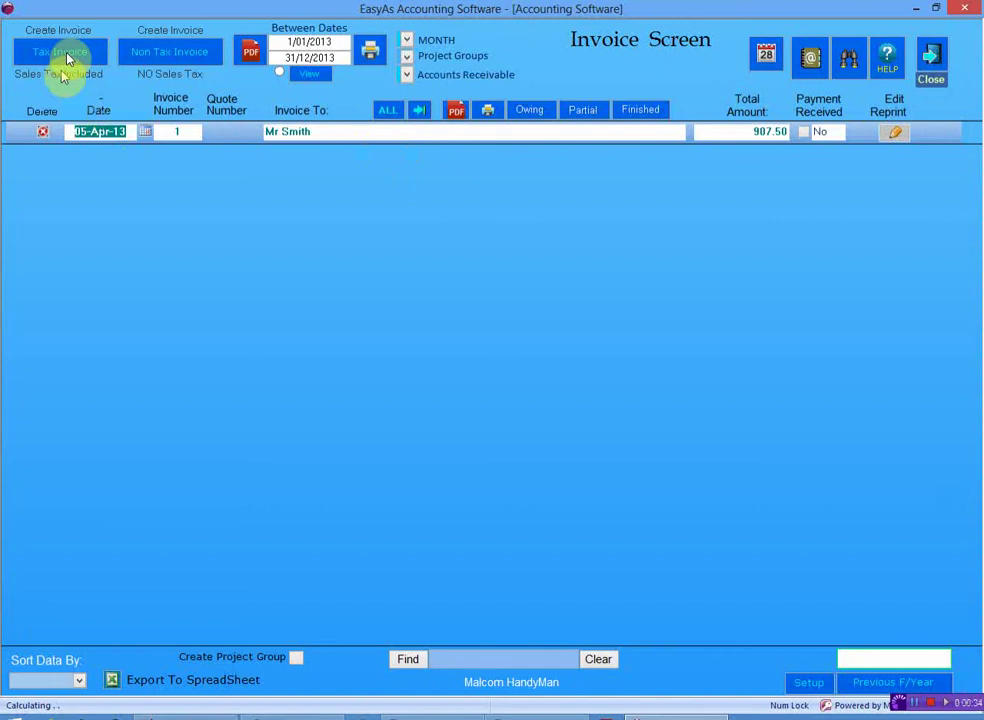
# Start a new tax invoice with reference 'Testing emailing 2'
pyautogui.click(62, 54)
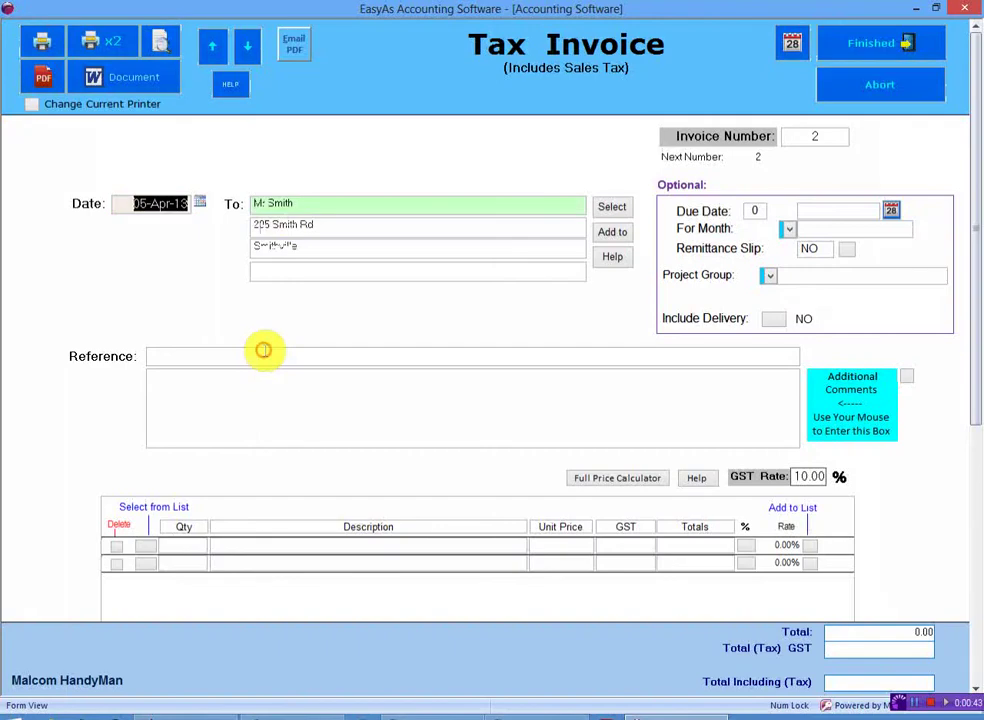
pyautogui.click(262, 352)
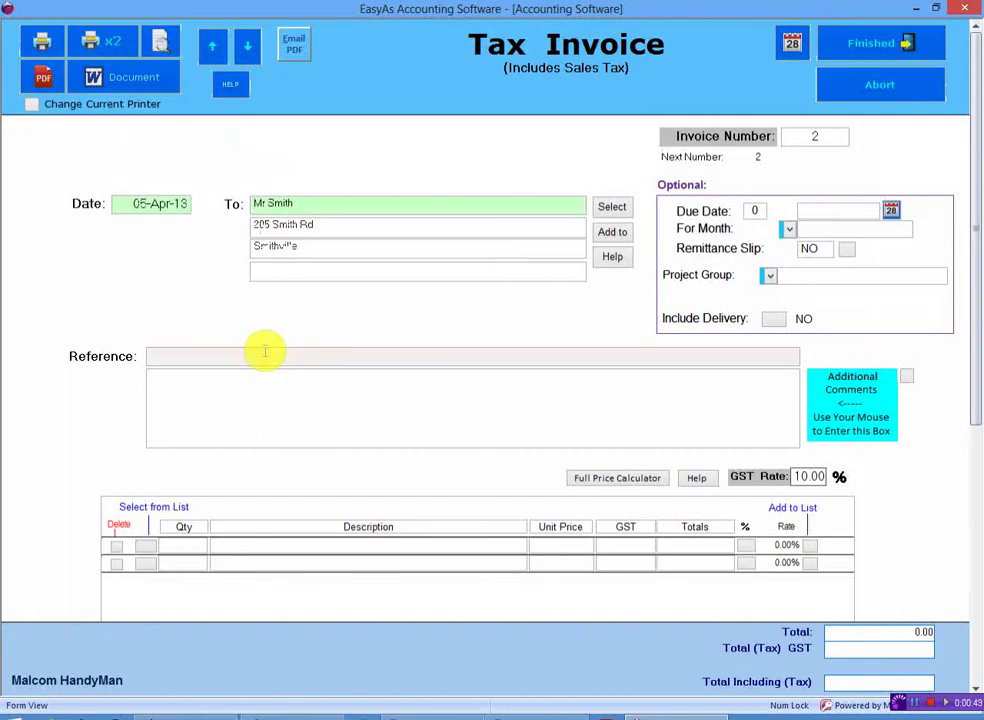
pyautogui.write('Testing emailing 2')
# Enter the first invoice line as quantity 55 at unit price 555.00
pyautogui.press('Tab')
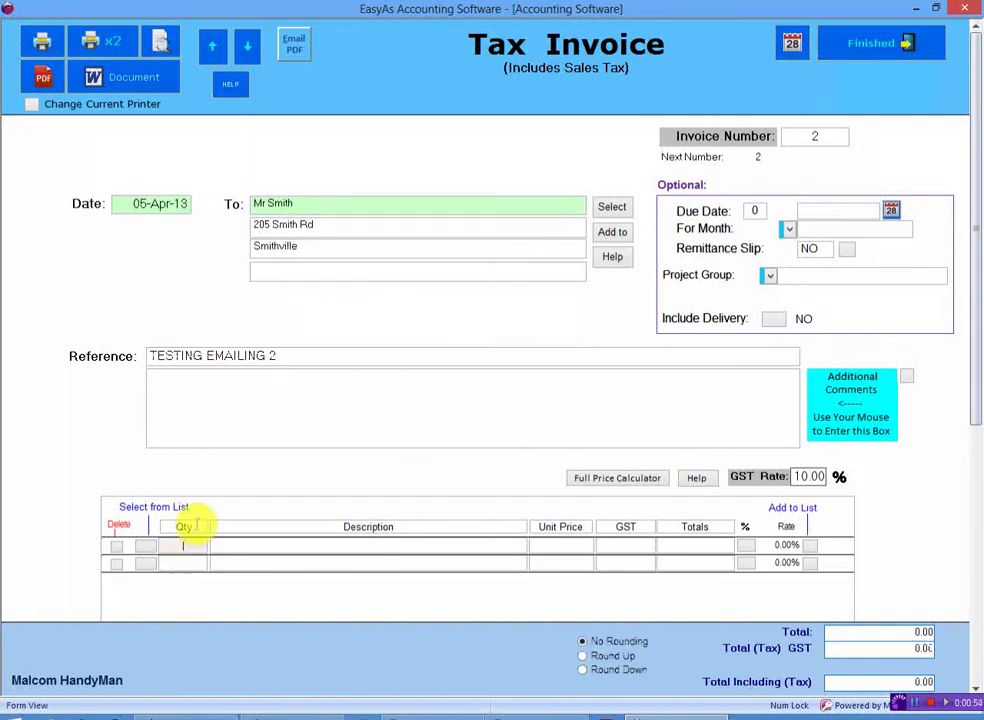
pyautogui.write('5555')
pyautogui.press('Tab')
pyautogui.press('Tab')
pyautogui.write('555')
pyautogui.press('Tab')
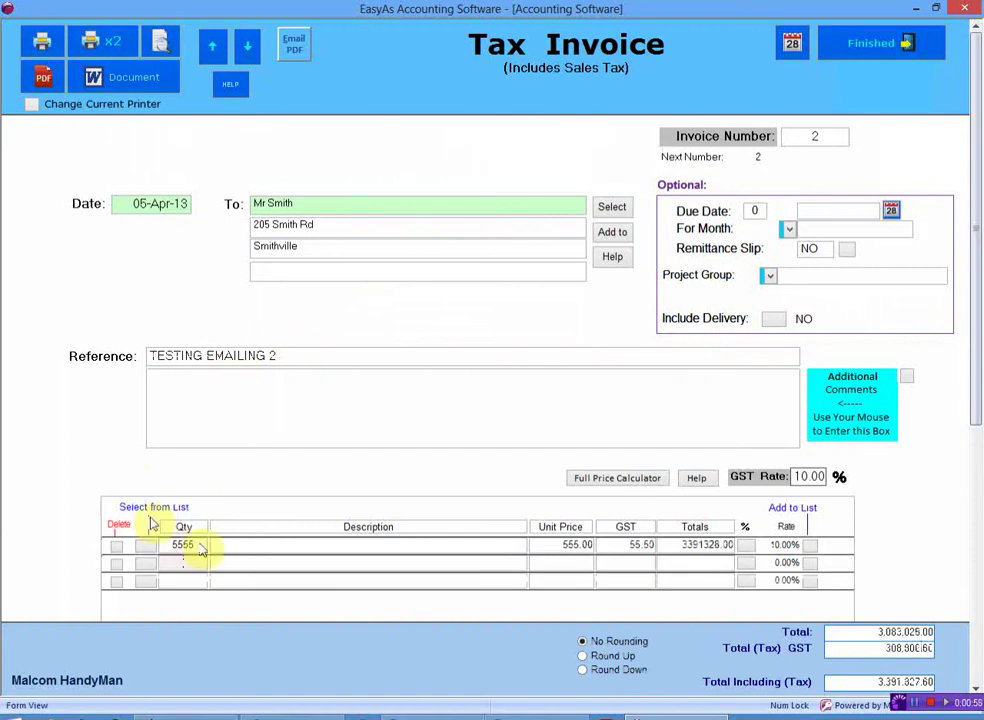
pyautogui.press('BackSpace')
pyautogui.press('BackSpace')
pyautogui.click(386, 545)
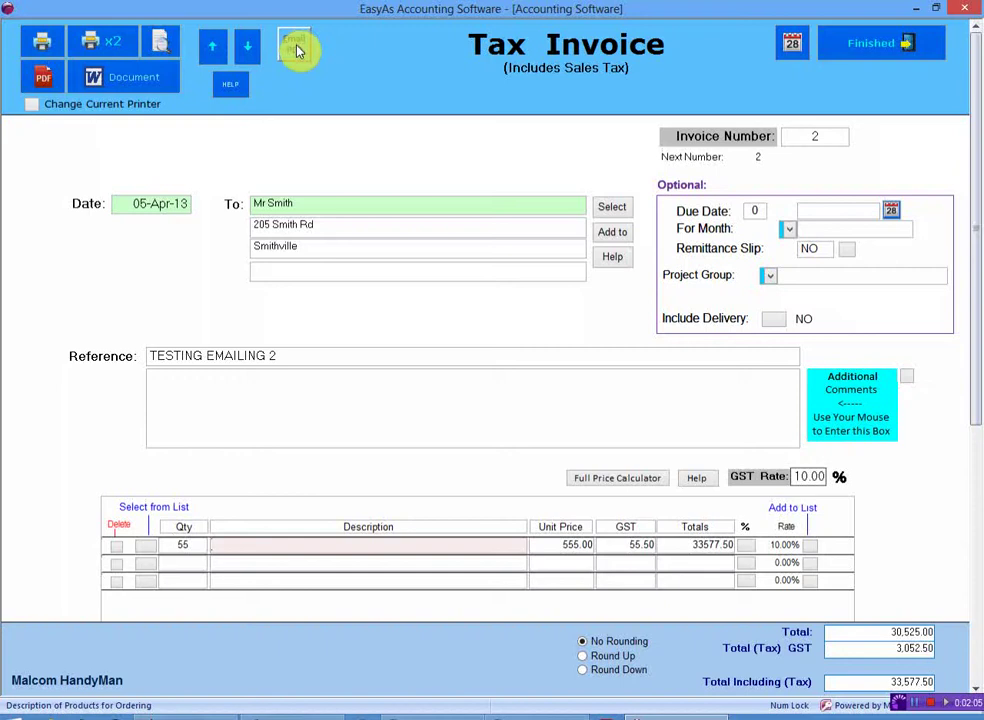
# Open the EasyAs Emailer for invoice 2 with Invoice 2.pdf attached
pyautogui.click(298, 50)
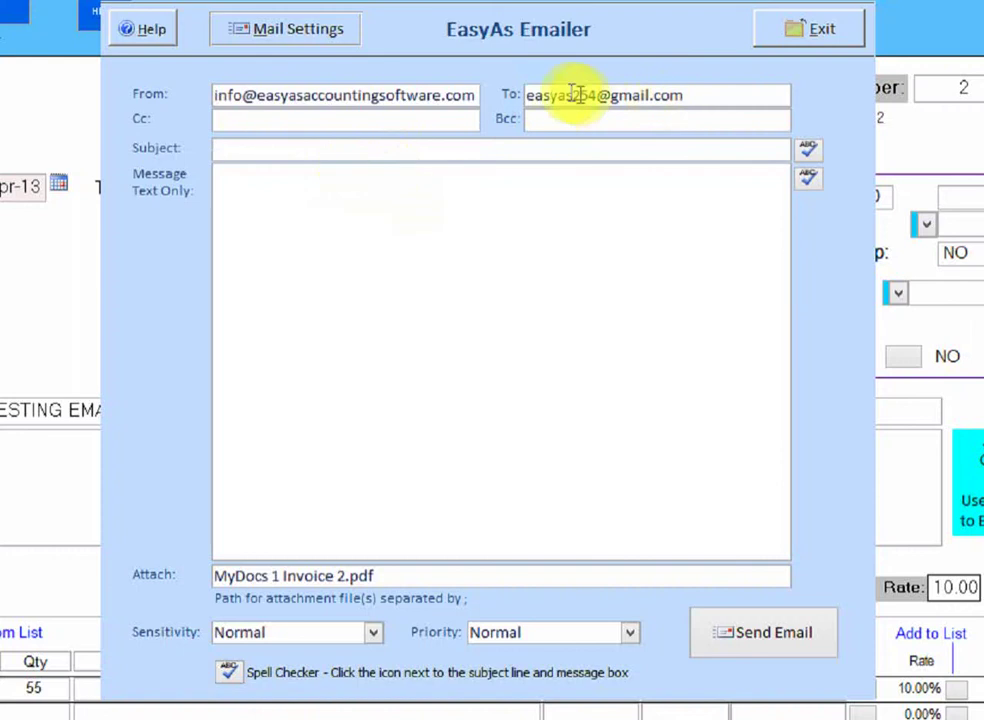
# Put a placeholder subject 'test' and begin the message with 'Here is the'
pyautogui.write('yrdy')
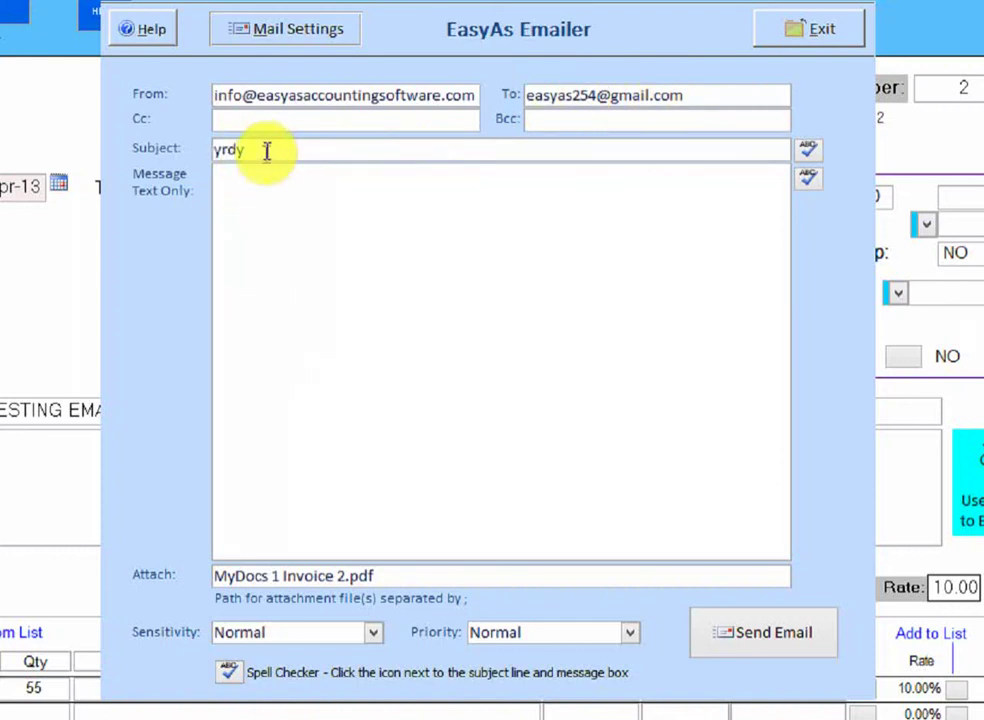
pyautogui.moveTo(265, 149); pyautogui.dragTo(168, 148)
pyautogui.write('test')
pyautogui.click(244, 191)
pyautogui.write('test')
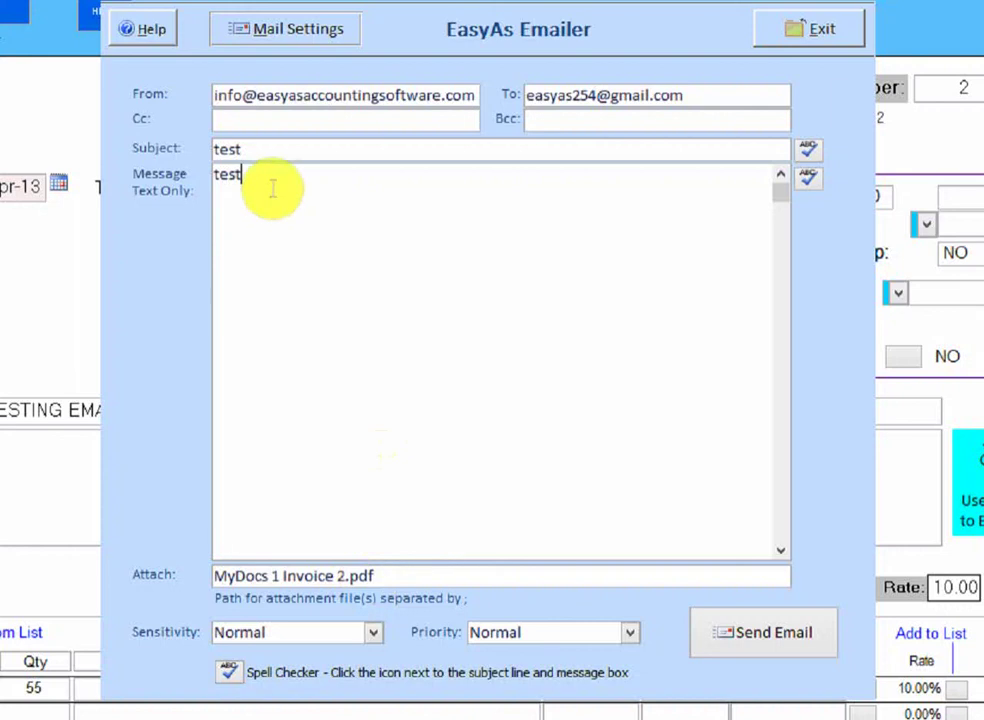
pyautogui.press('BackSpace')
pyautogui.press('BackSpace')
pyautogui.press('BackSpace')
pyautogui.press('BackSpace')
pyautogui.write('h')
pyautogui.press('BackSpace')
pyautogui.write('Here is the')
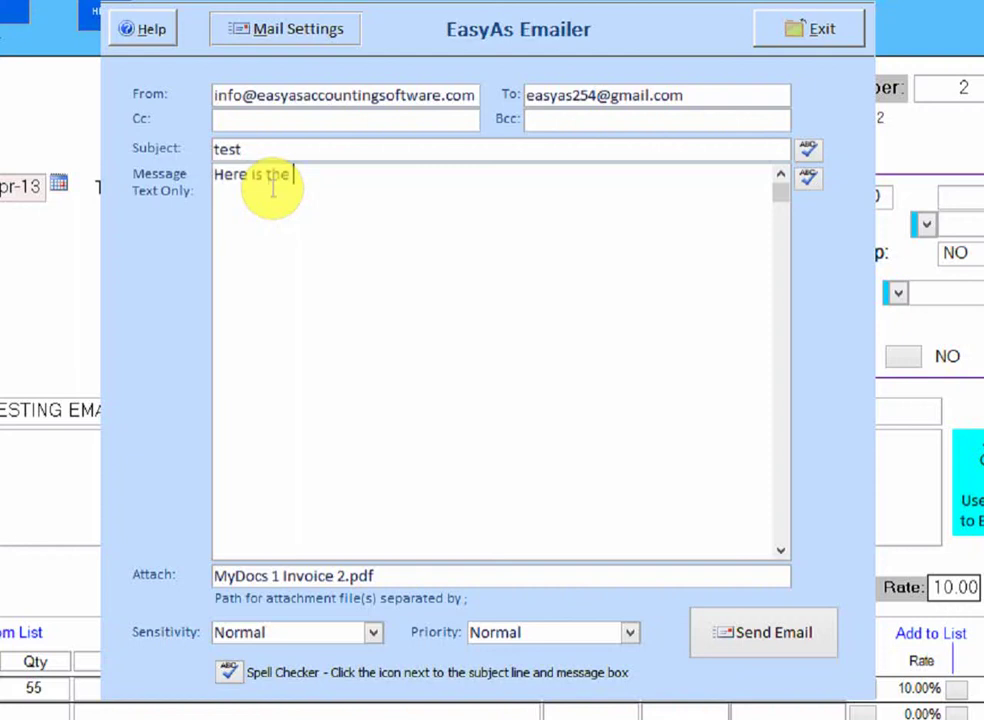
# Complete the message: greeting, invoice note for work completed 4th April, and 'Thanks' sign-off with sender's name
pyautogui.press('Home')
pyautogui.write('Hi Joe,')
pyautogui.press('Return')
pyautogui.press('Return')
pyautogui.press('End')
pyautogui.write('invoice for the work we')
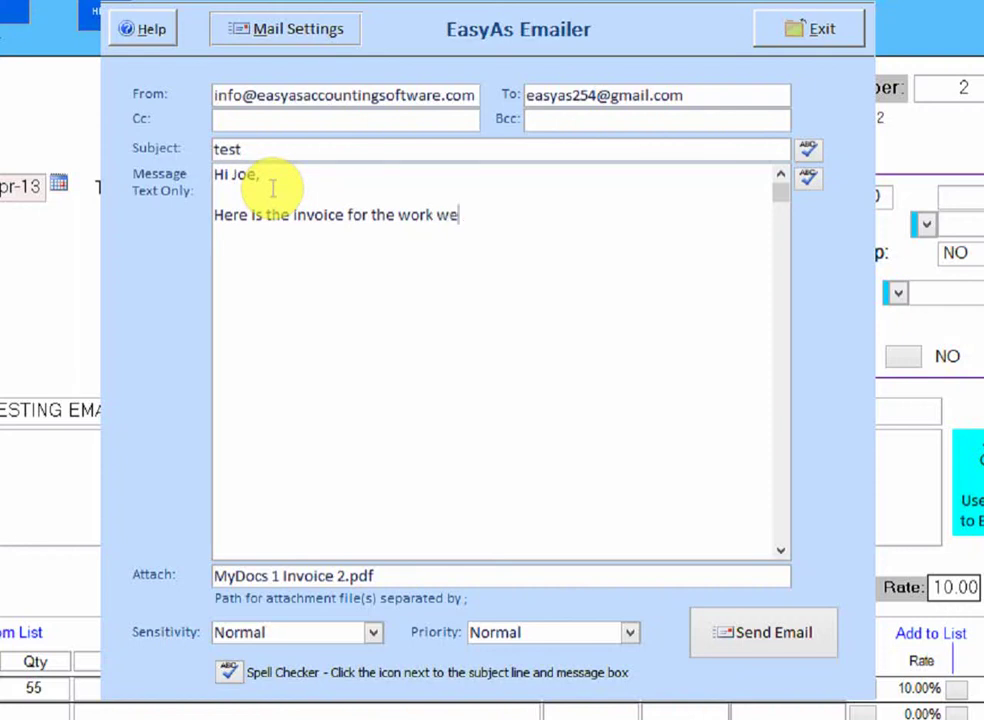
pyautogui.write(' completed on the 4th April..')
pyautogui.press('Return')
pyautogui.press('Return')
pyautogui.press('Return')
pyautogui.write('Thanks')
pyautogui.press('Return')
pyautogui.press('Return')
pyautogui.press('Return')
pyautogui.write('Pter')
pyautogui.press('BackSpace')
pyautogui.press('BackSpace')
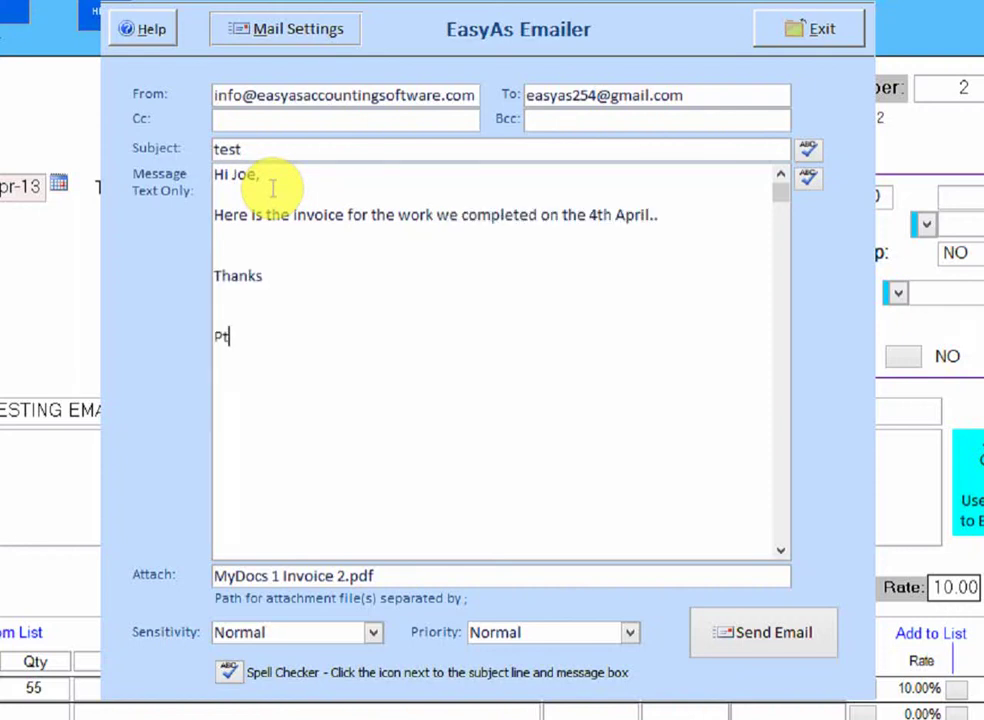
pyautogui.press('BackSpace')
pyautogui.write('eter/')
pyautogui.press('BackSpace')
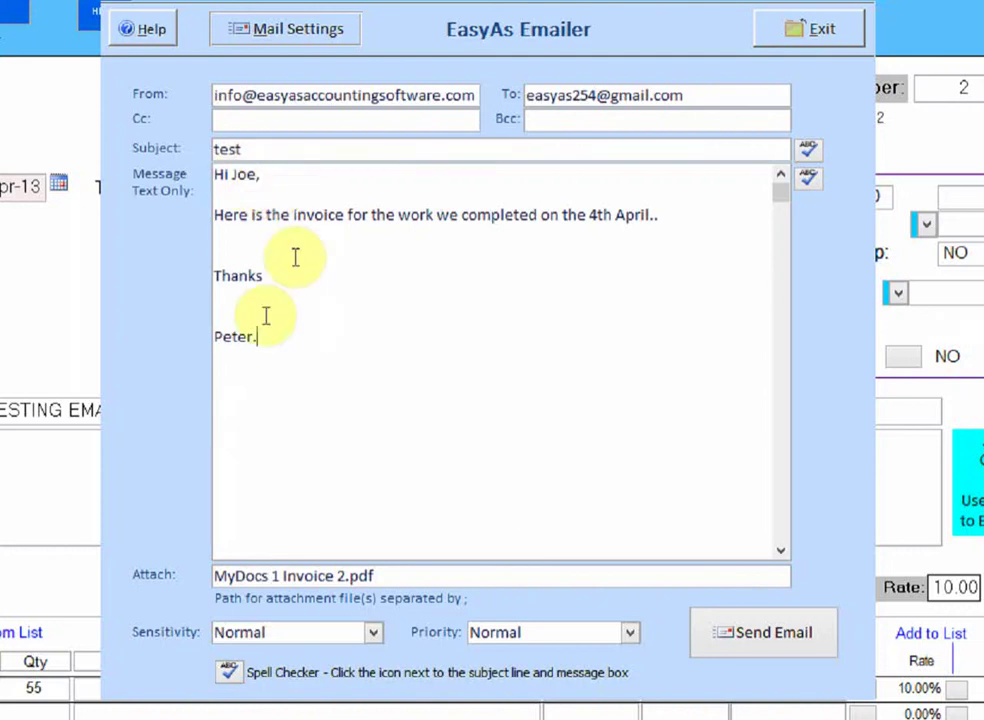
# Replace the subject with 'Invoice Number 2'
pyautogui.moveTo(305, 151); pyautogui.dragTo(135, 152)
pyautogui.write('Invoi')
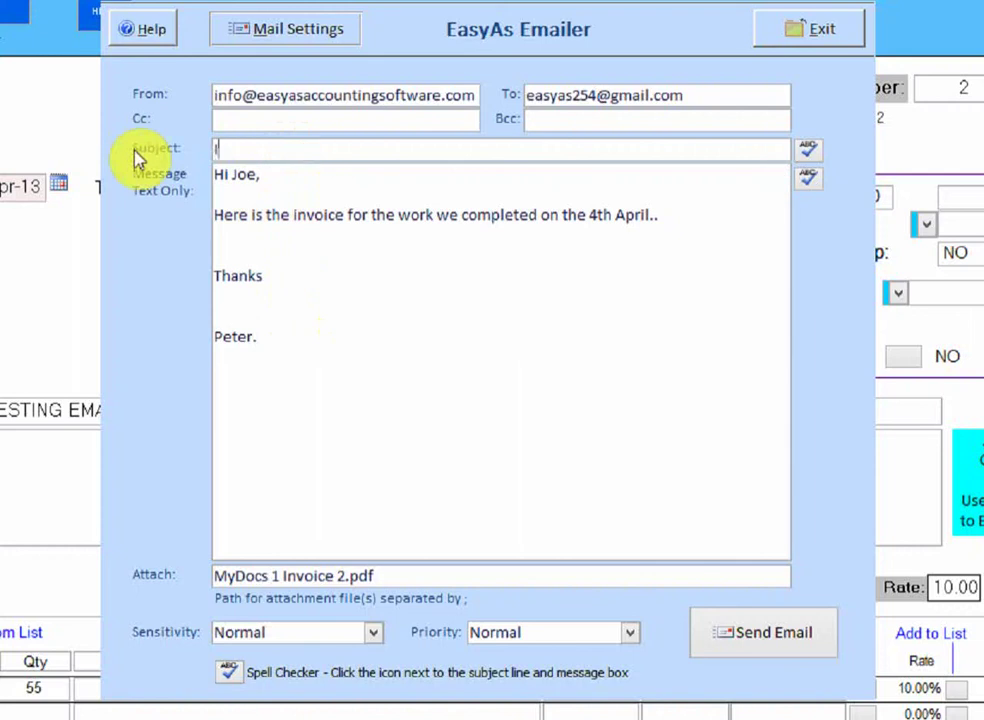
pyautogui.press('BackSpace')
pyautogui.press('BackSpace')
pyautogui.write('voice Number 2')
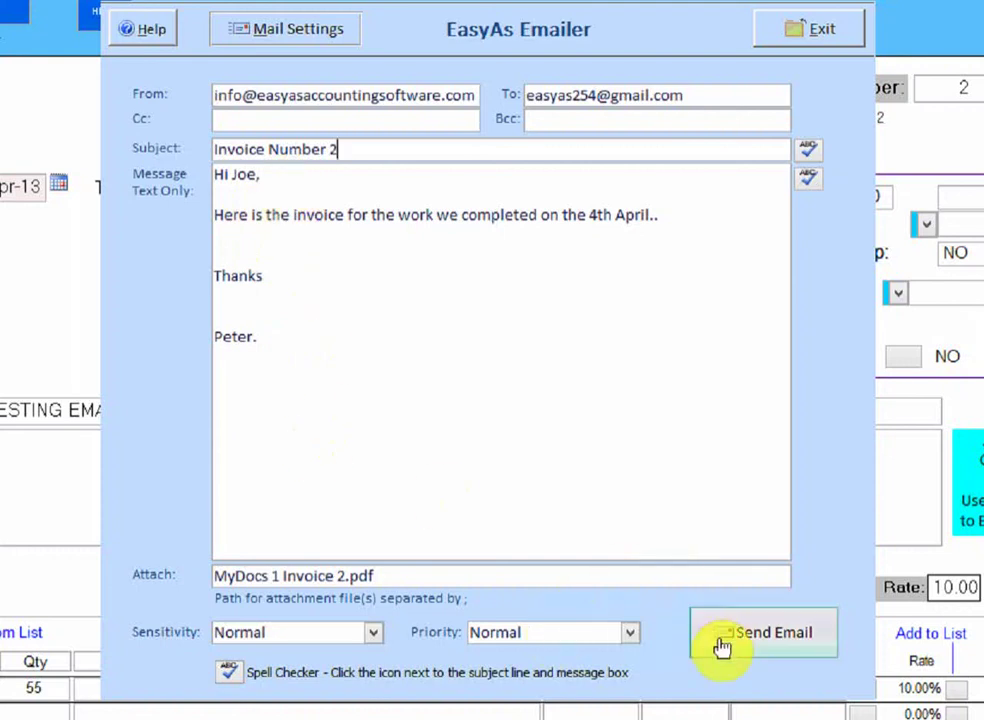
# Send the invoice 2 email and dismiss the Message sent confirmation
pyautogui.click(657, 214)
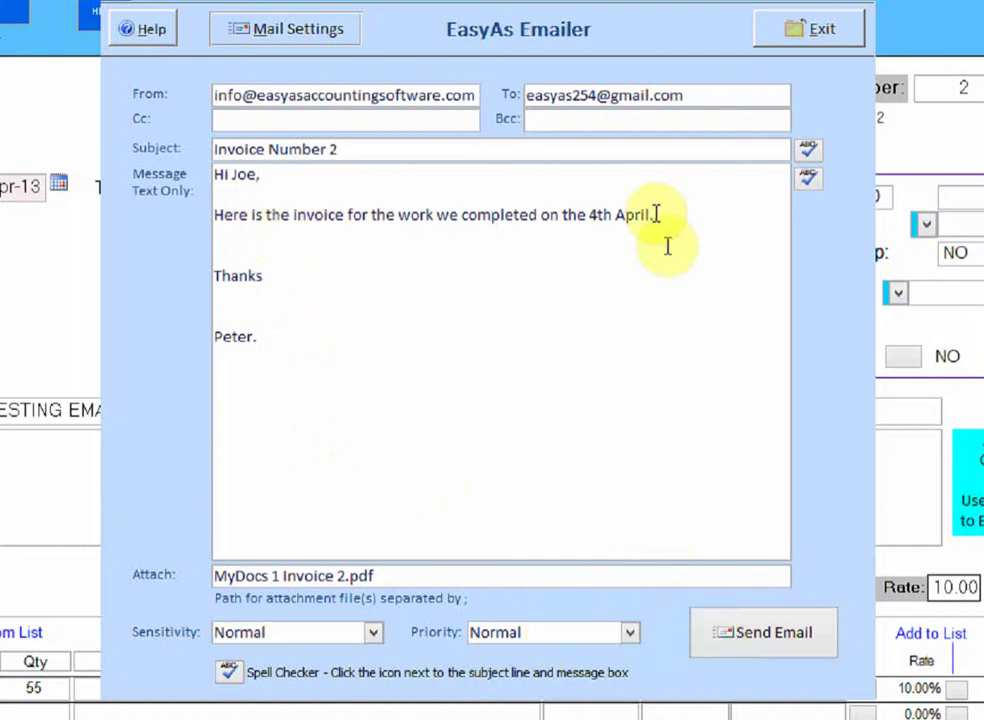
pyautogui.click(745, 645)
pyautogui.click(745, 645)
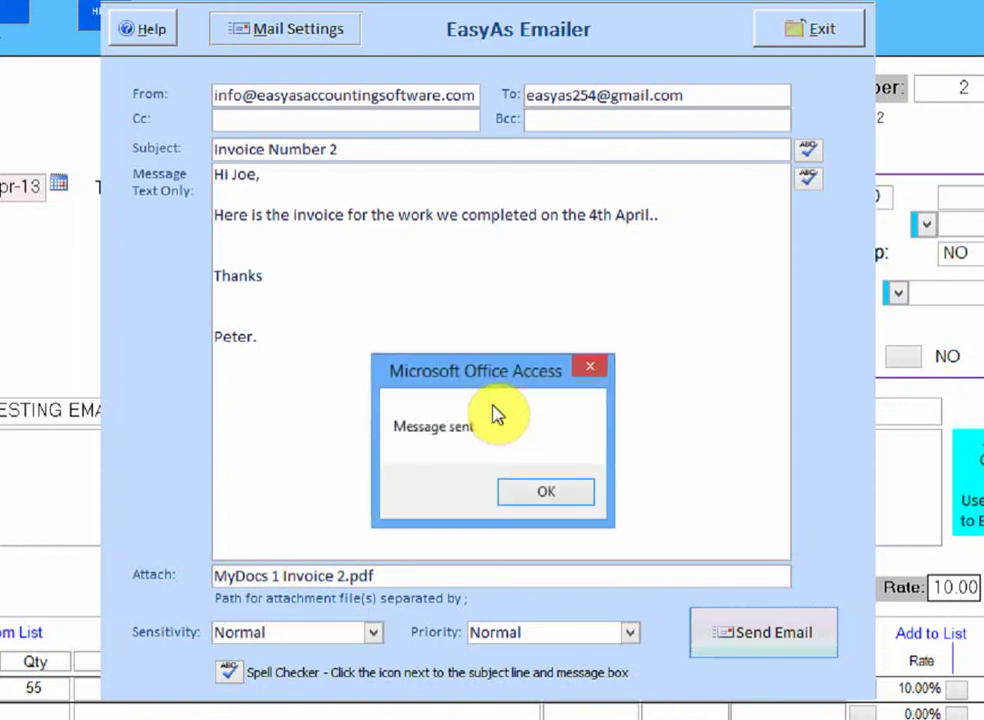
pyautogui.click(542, 494)
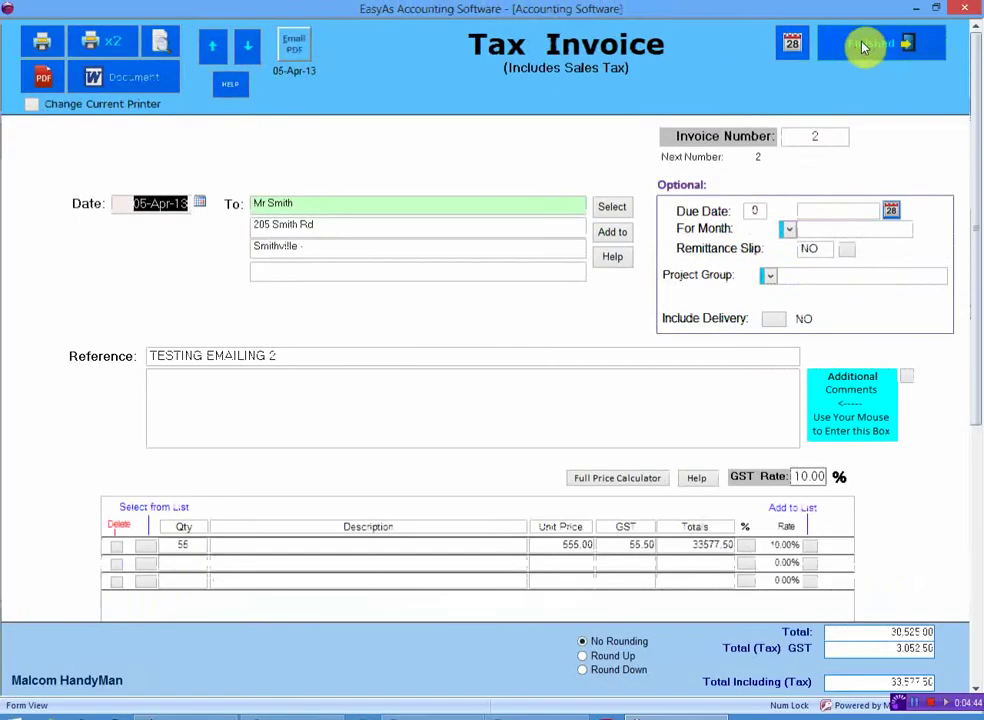
# Finish invoice 2, abort a blank new tax invoice, and reopen invoice 2 from the list
pyautogui.click(863, 47)
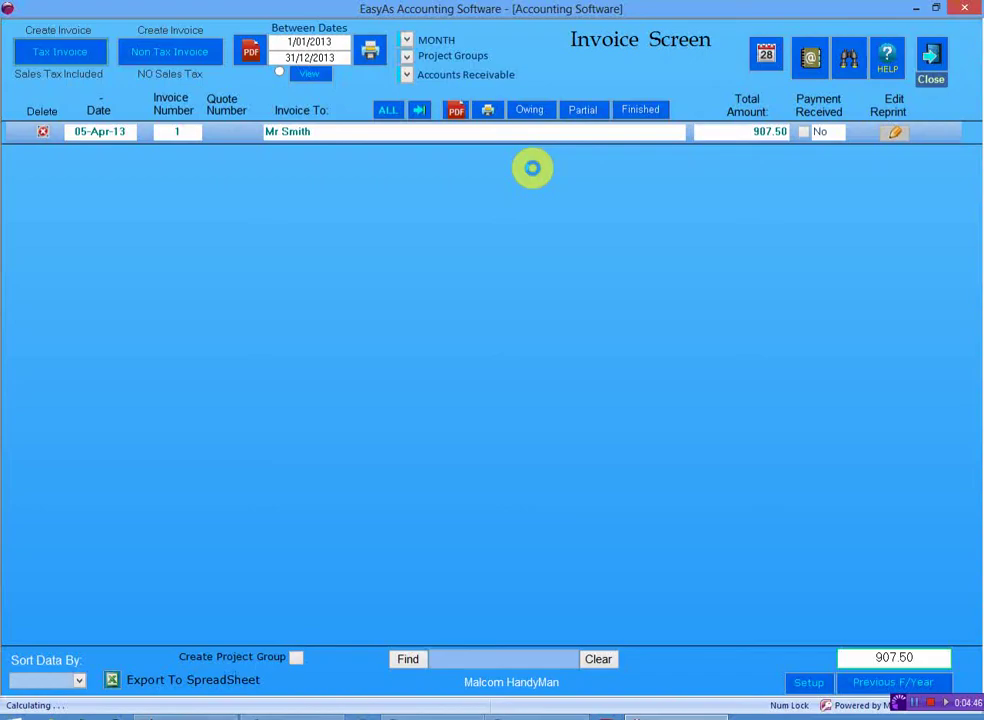
pyautogui.click(77, 53)
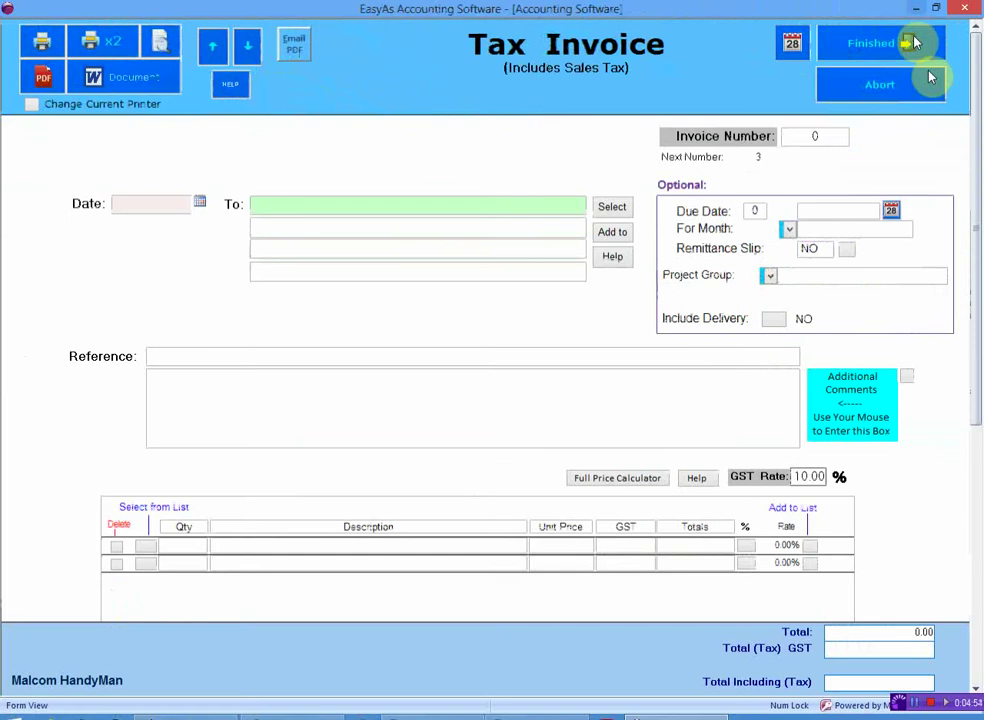
pyautogui.click(907, 83)
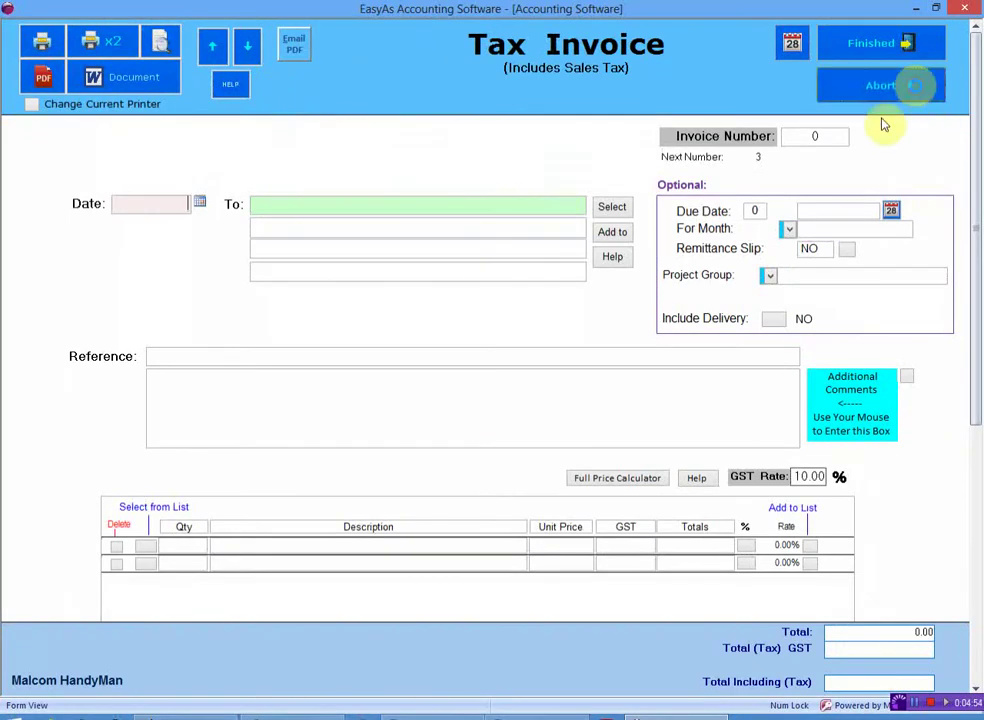
pyautogui.doubleClick(474, 248)
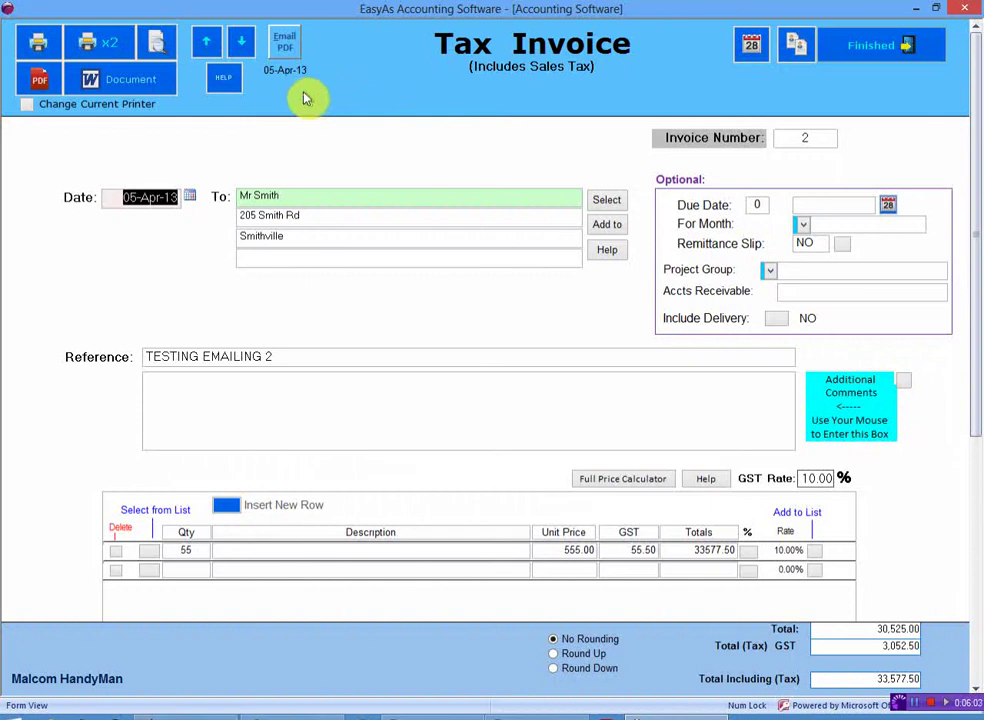
# Reopen the emailer for invoice 2 and place the cursor in the Bcc field
pyautogui.click(287, 40)
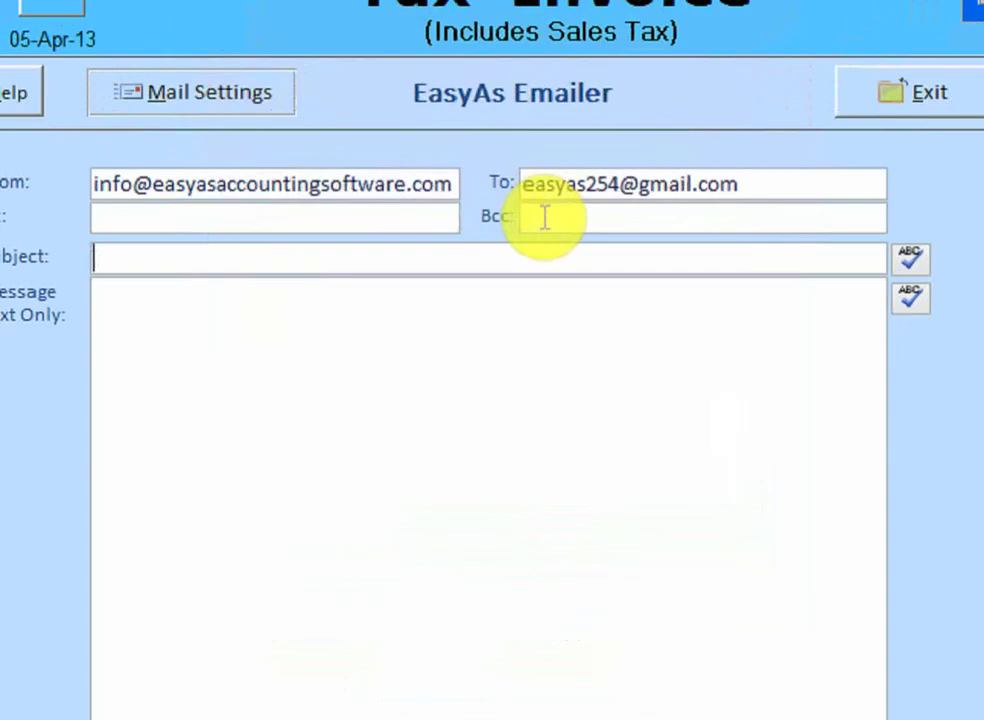
pyautogui.click(544, 218)
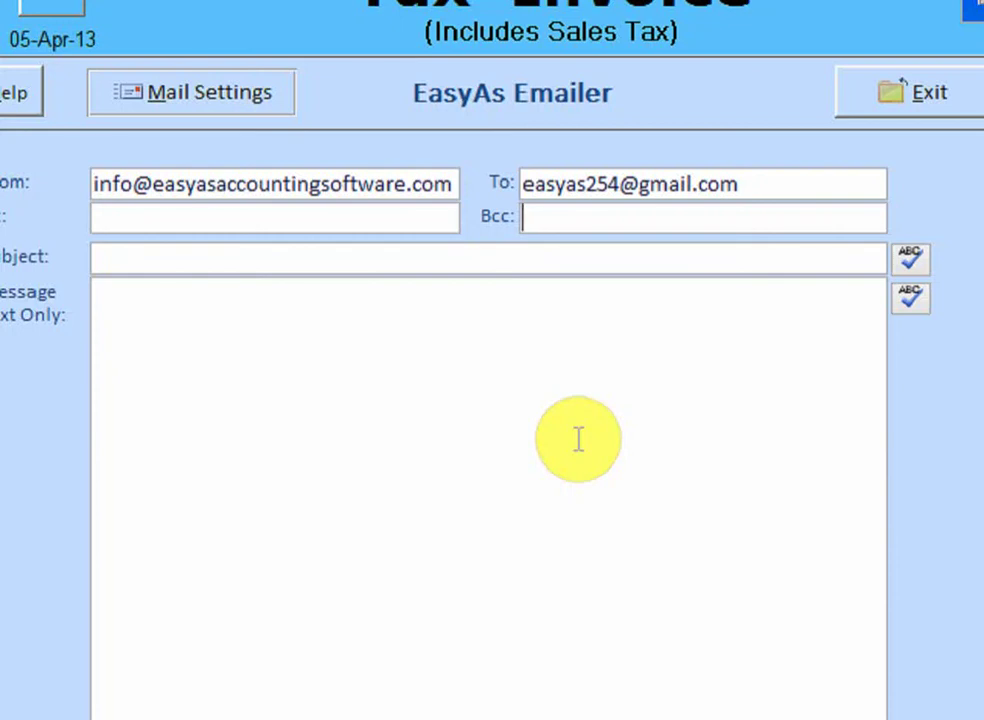
# Enter your own copy e-mail address in the Cc field and select it
pyautogui.click(99, 215)
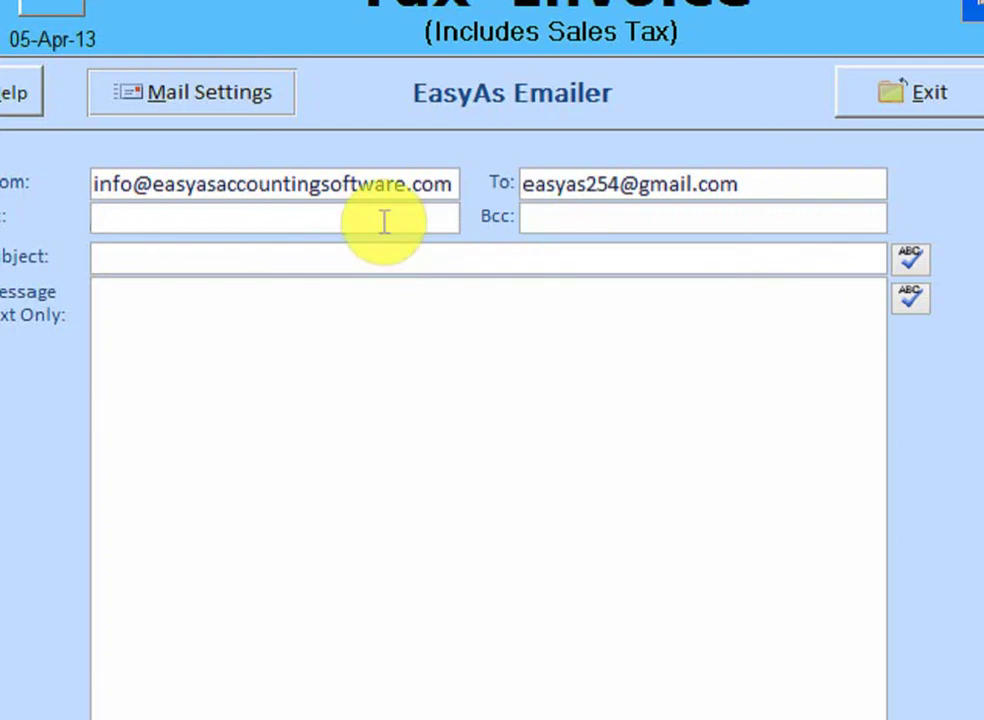
pyautogui.click(577, 214)
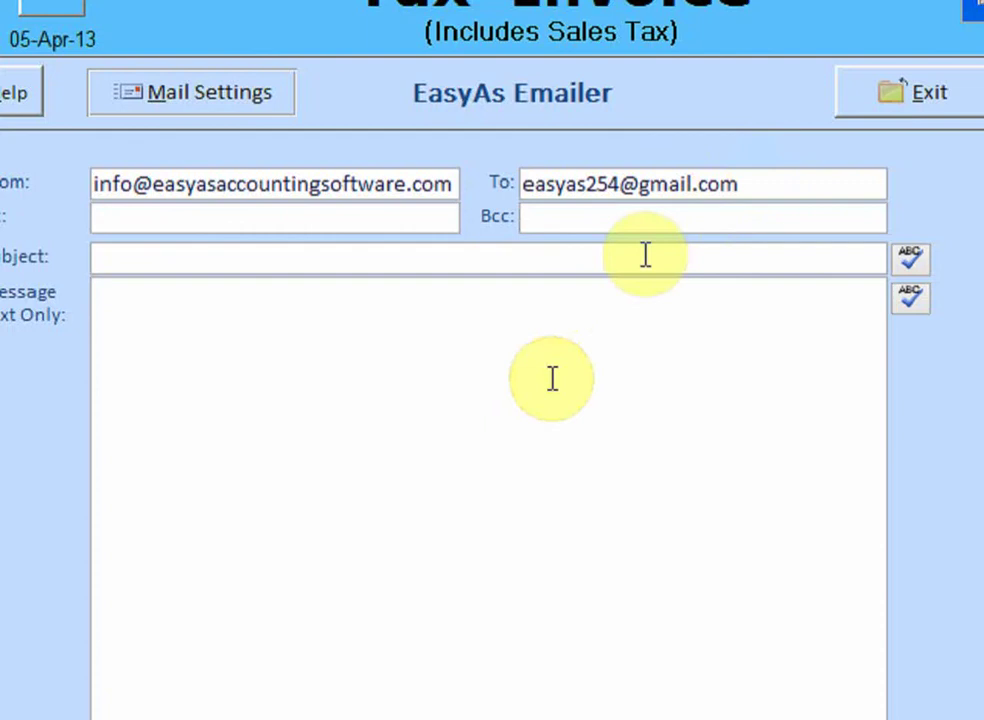
pyautogui.click(362, 219)
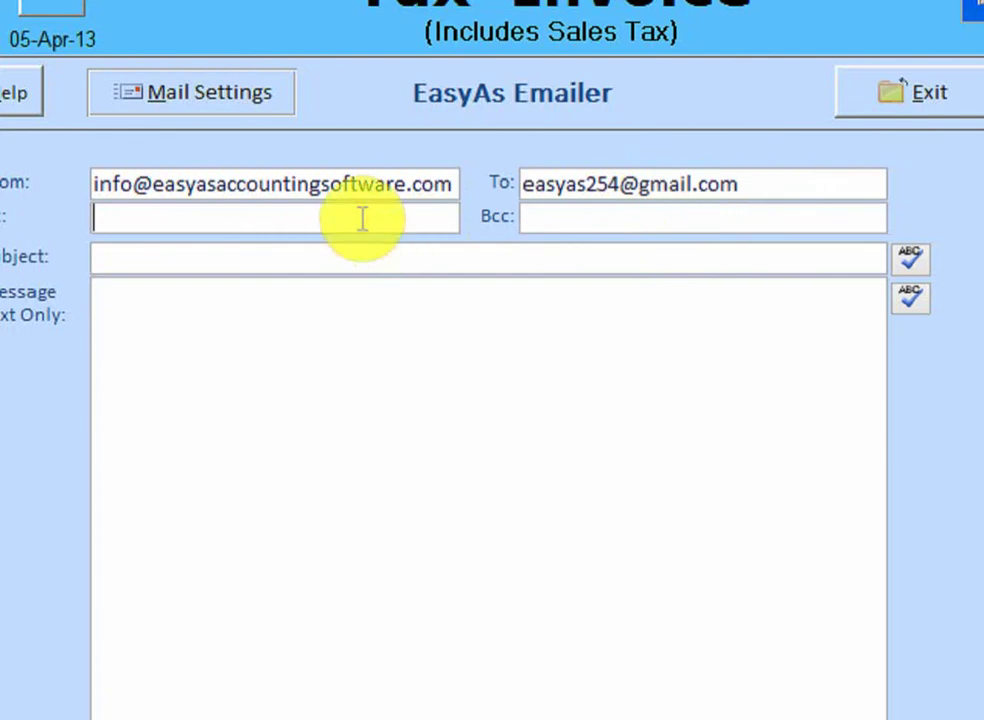
pyautogui.write('me@h')
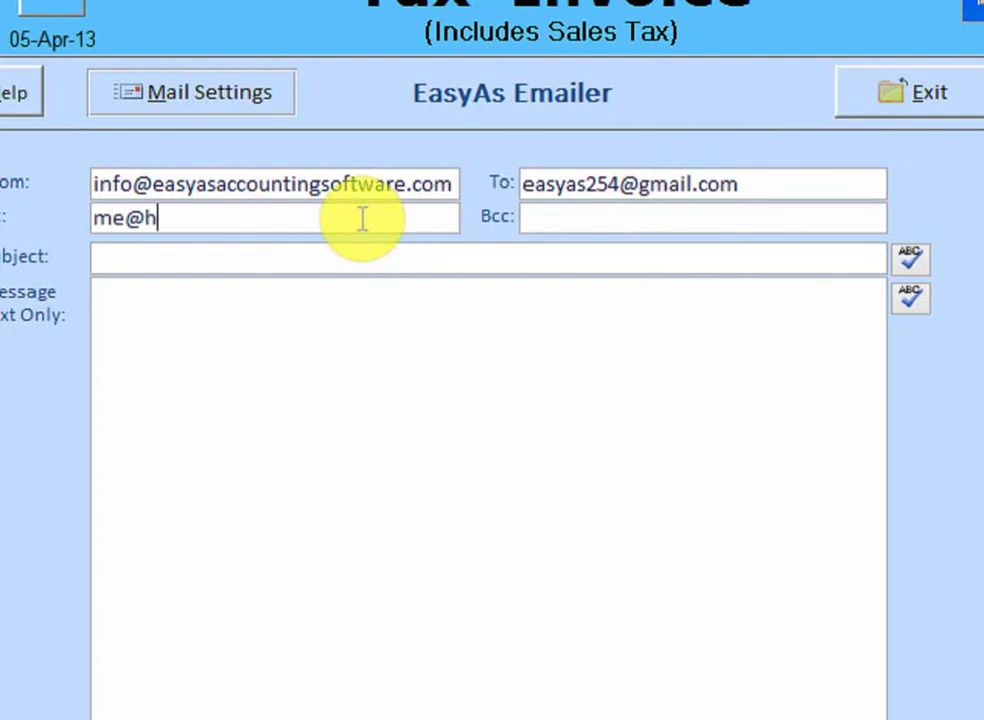
pyautogui.write('ome.com')
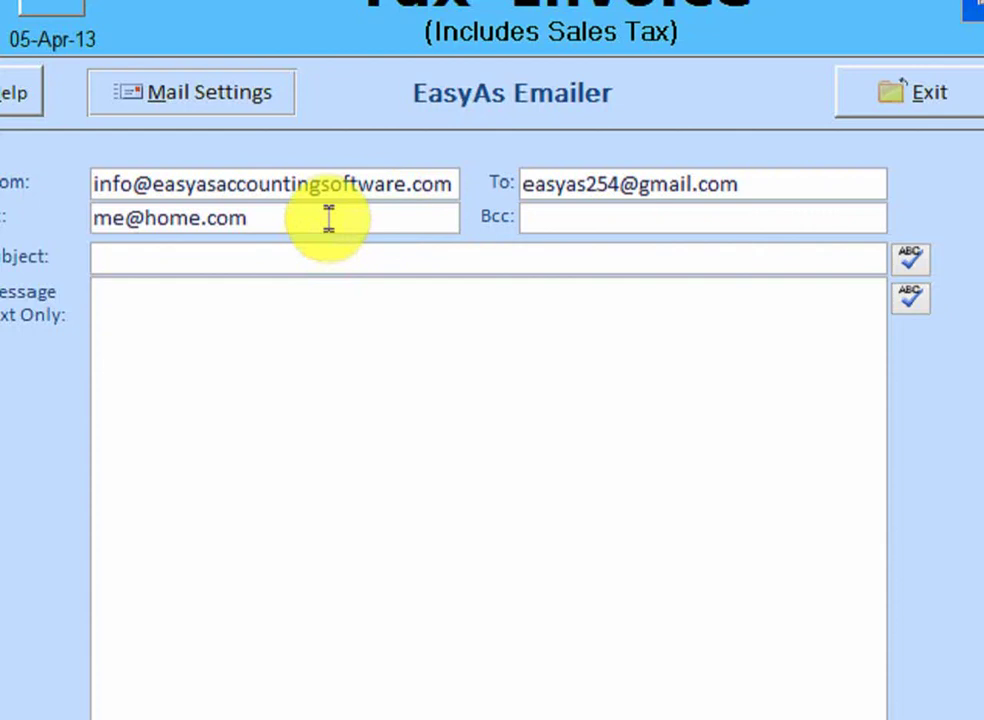
pyautogui.click(44, 229)
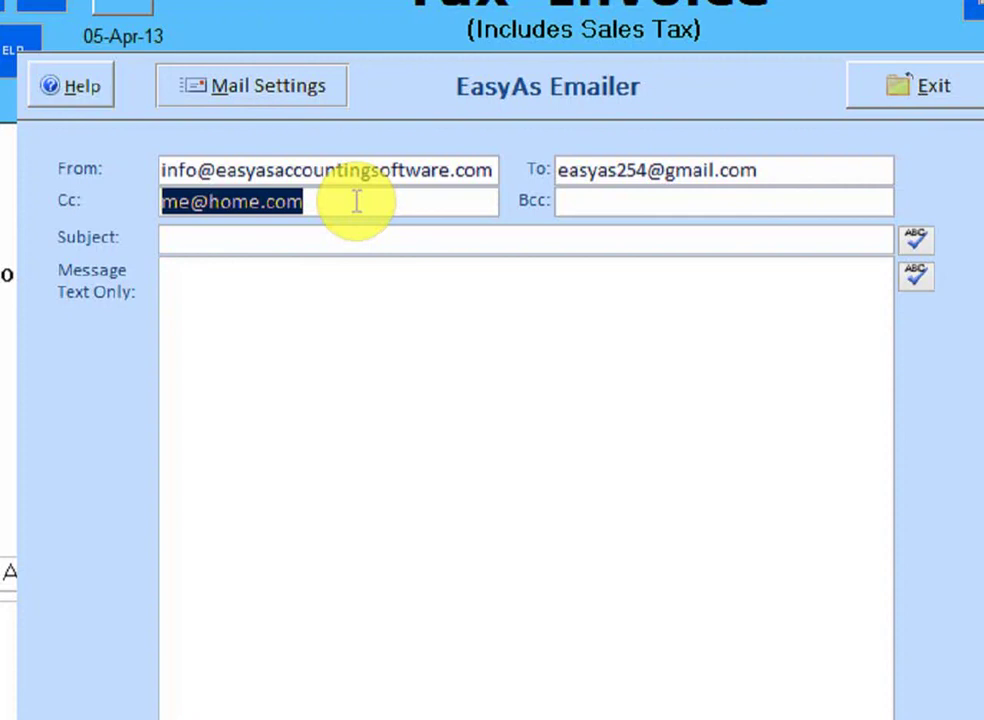
# Clear the Cc field and enter the same copy address in Bcc instead
pyautogui.press('Delete')
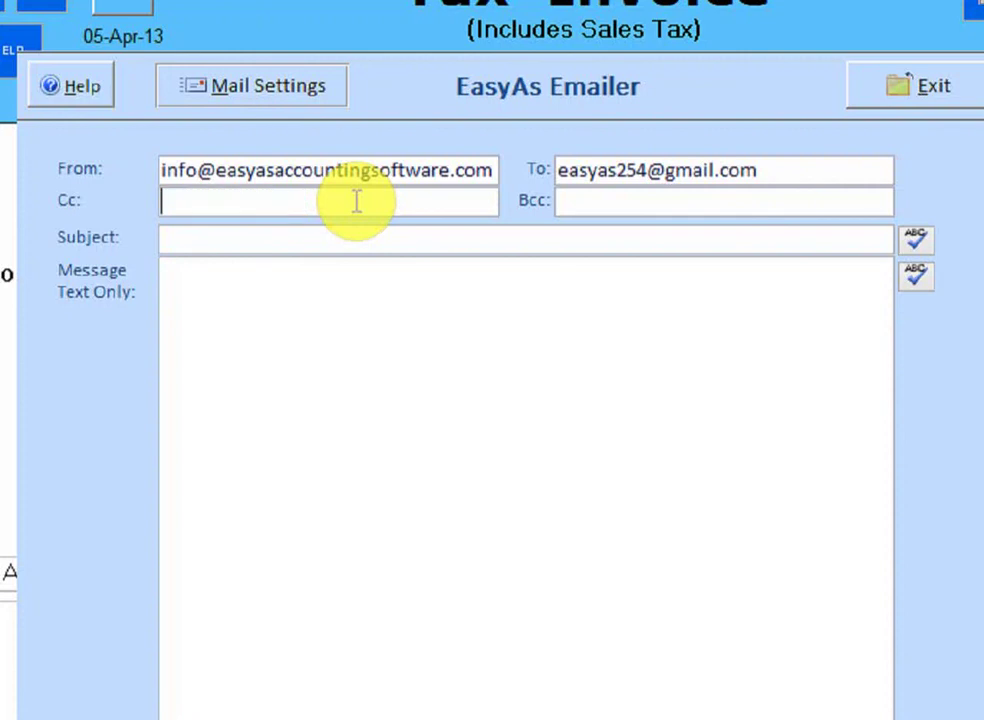
pyautogui.click(639, 205)
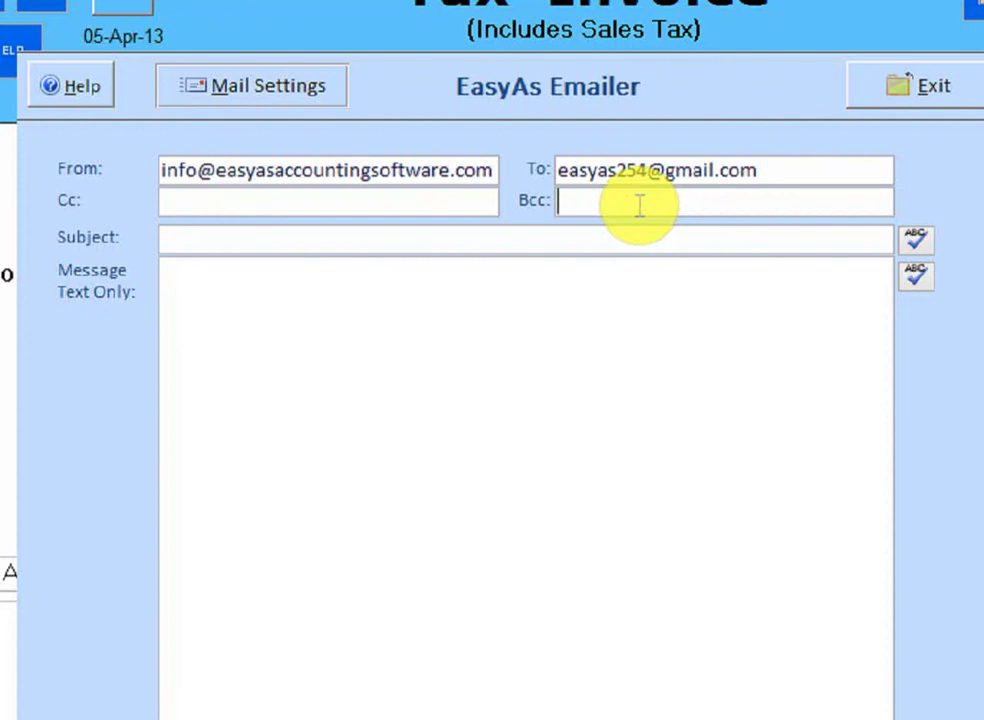
pyautogui.write('me@home.com')
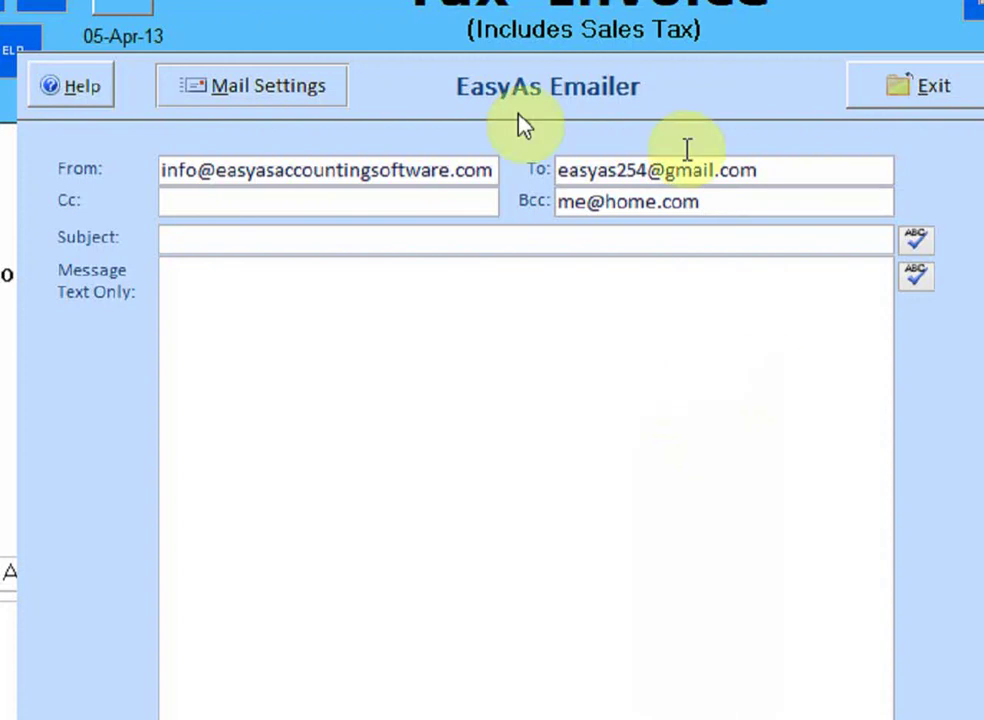
# Type a few lines of throwaway text such as 'sadfsad fsdf' into the message body
pyautogui.click(422, 327)
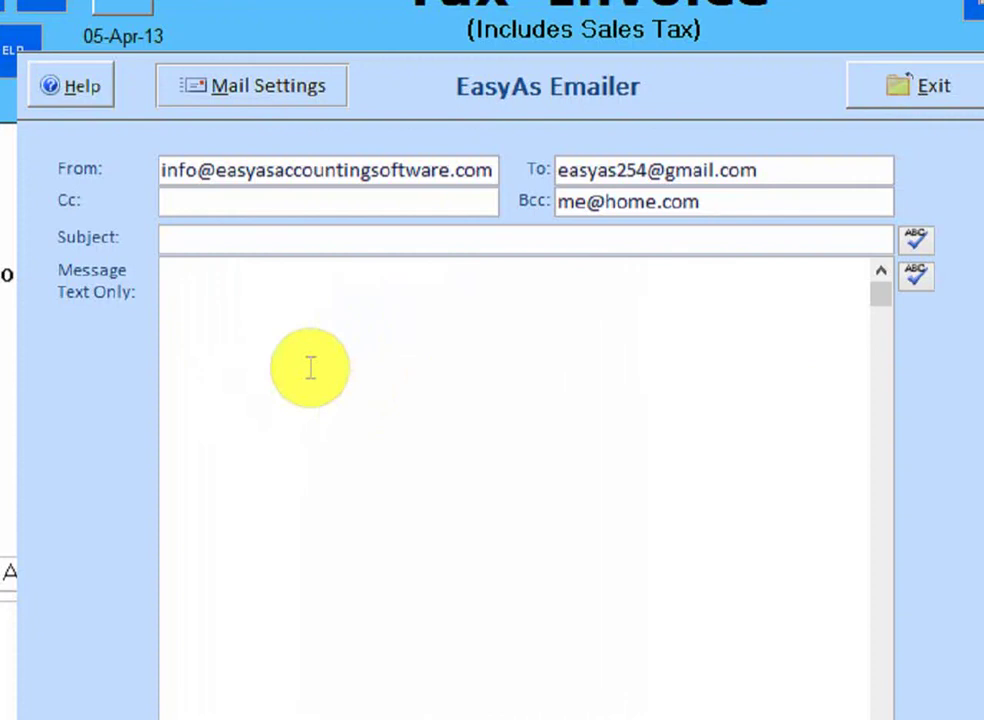
pyautogui.write('sadfsad fsdf')
pyautogui.press('Return')
pyautogui.press('Return')
pyautogui.write('sdf')
pyautogui.press('Return')
pyautogui.write('sd')
pyautogui.press('Return')
pyautogui.write('f')
pyautogui.press('Return')
pyautogui.write('sdf')
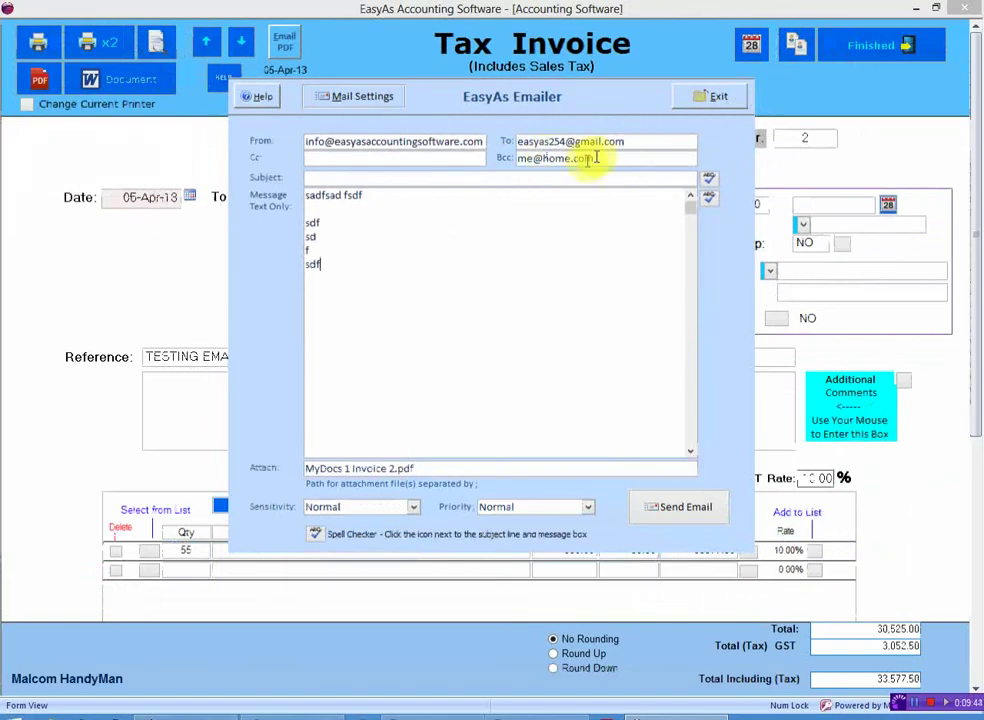
# Leave the email unsent and close the invoice and the invoice list
pyautogui.click(712, 95)
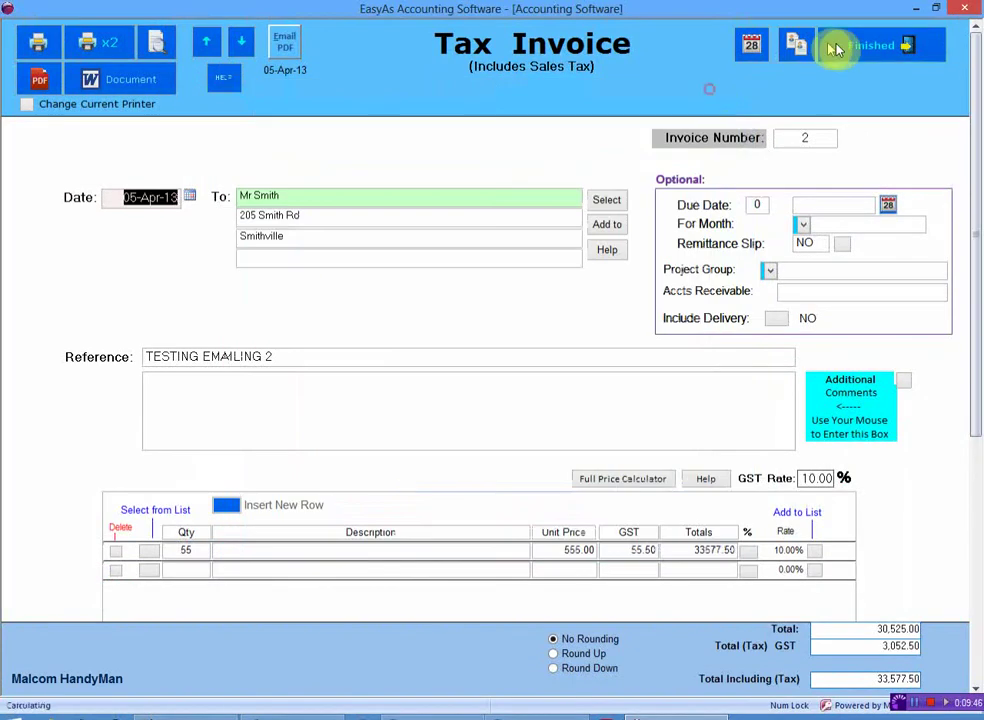
pyautogui.click(882, 50)
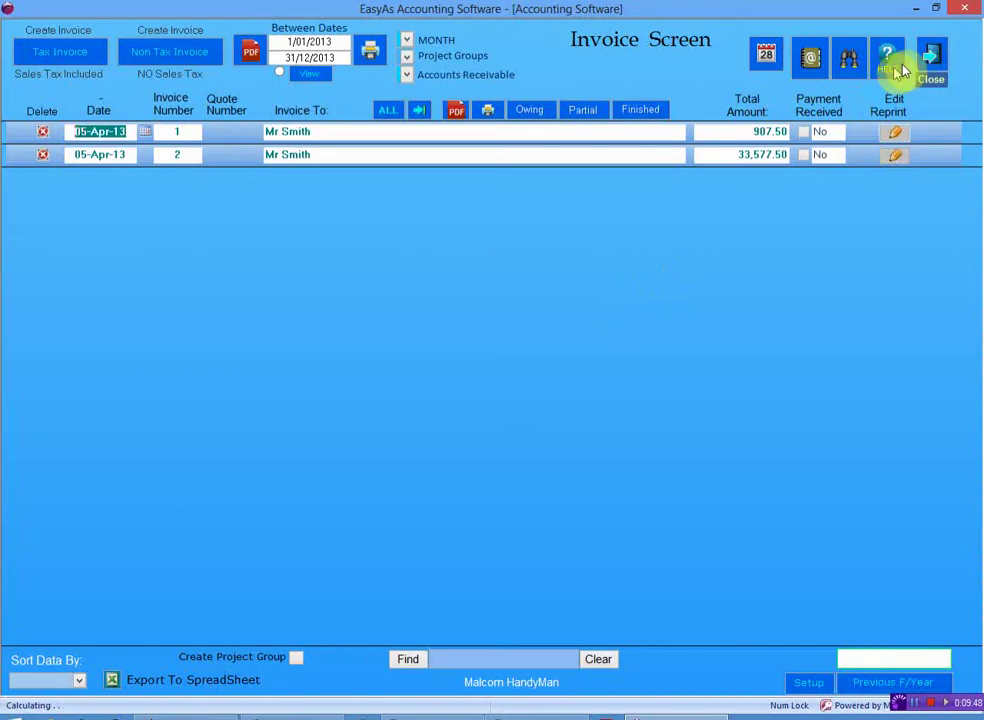
pyautogui.click(933, 60)
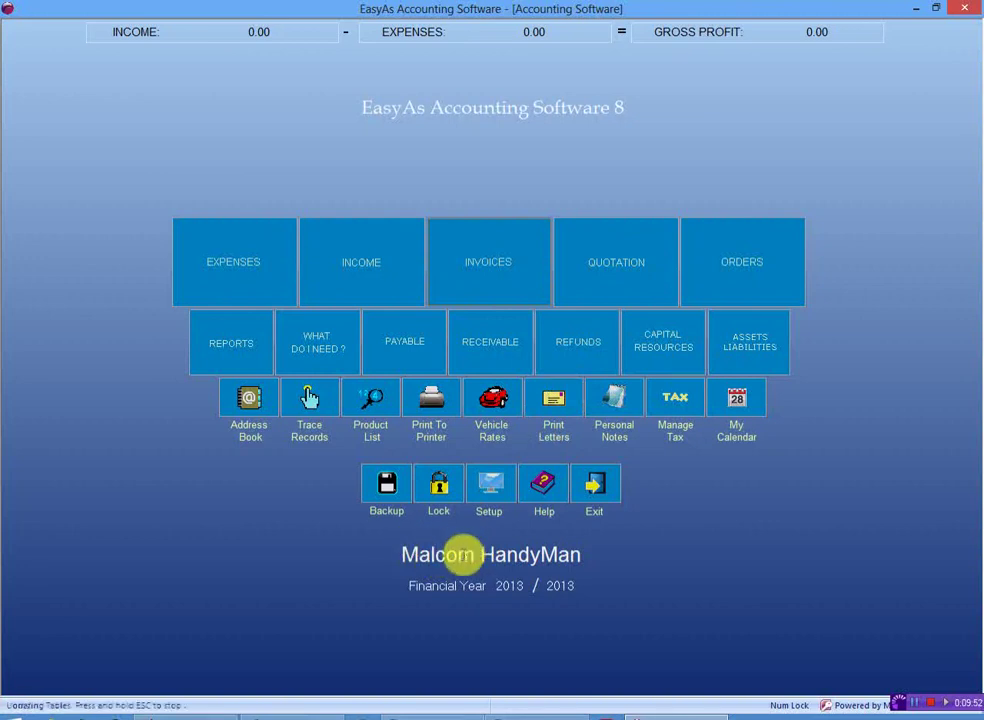
# Select the first business and open its details for editing via Setup > Change Your Business Details
pyautogui.click(463, 554)
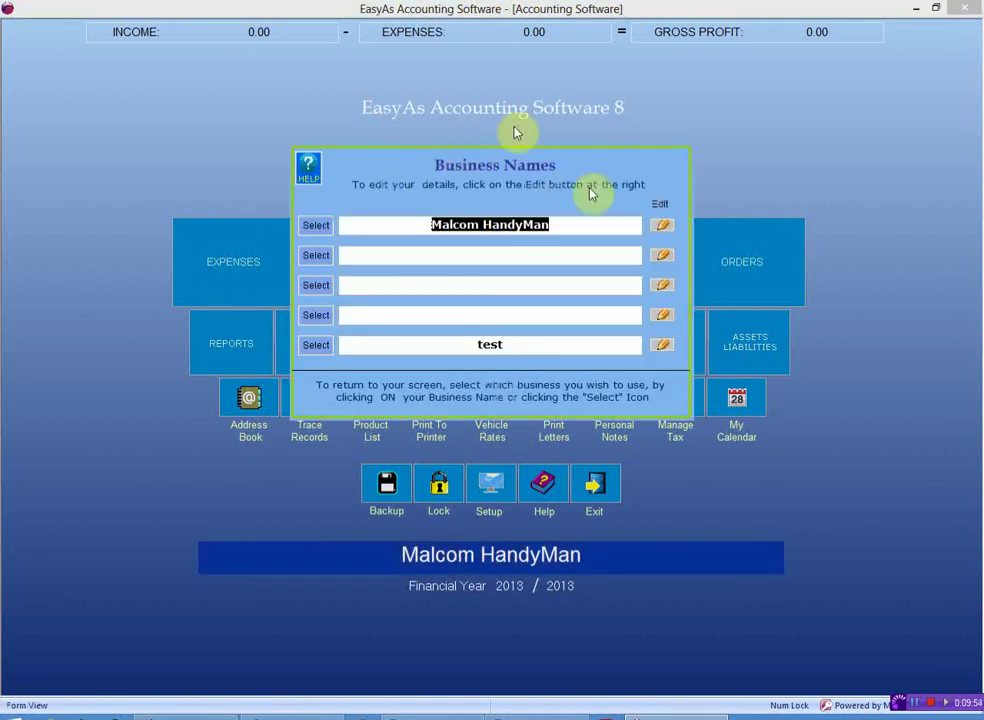
pyautogui.click(496, 227)
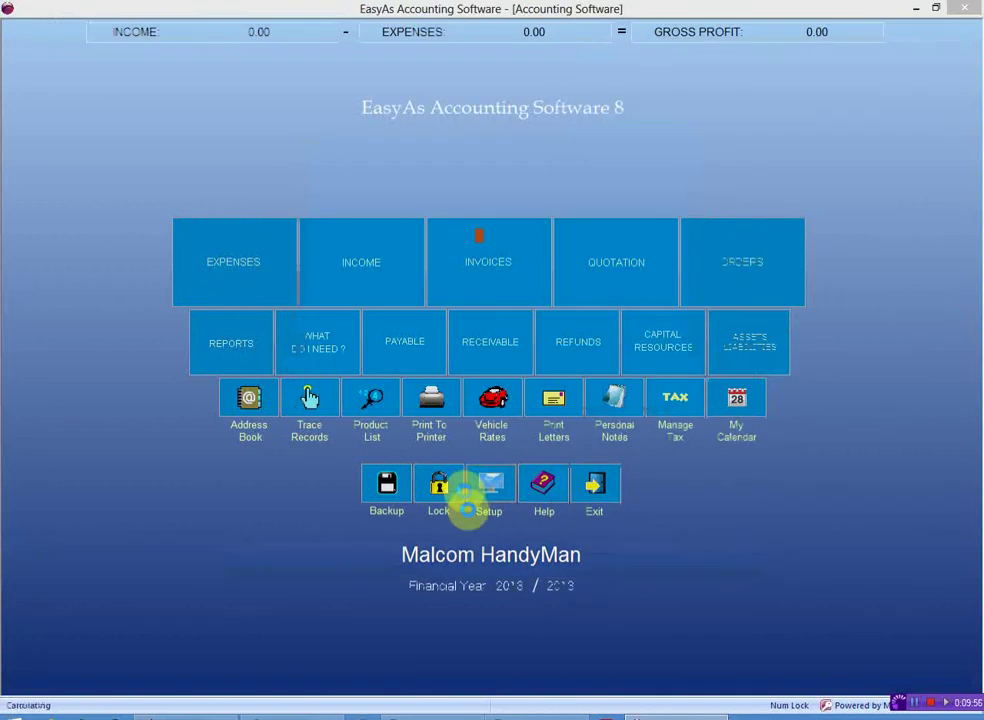
pyautogui.click(492, 490)
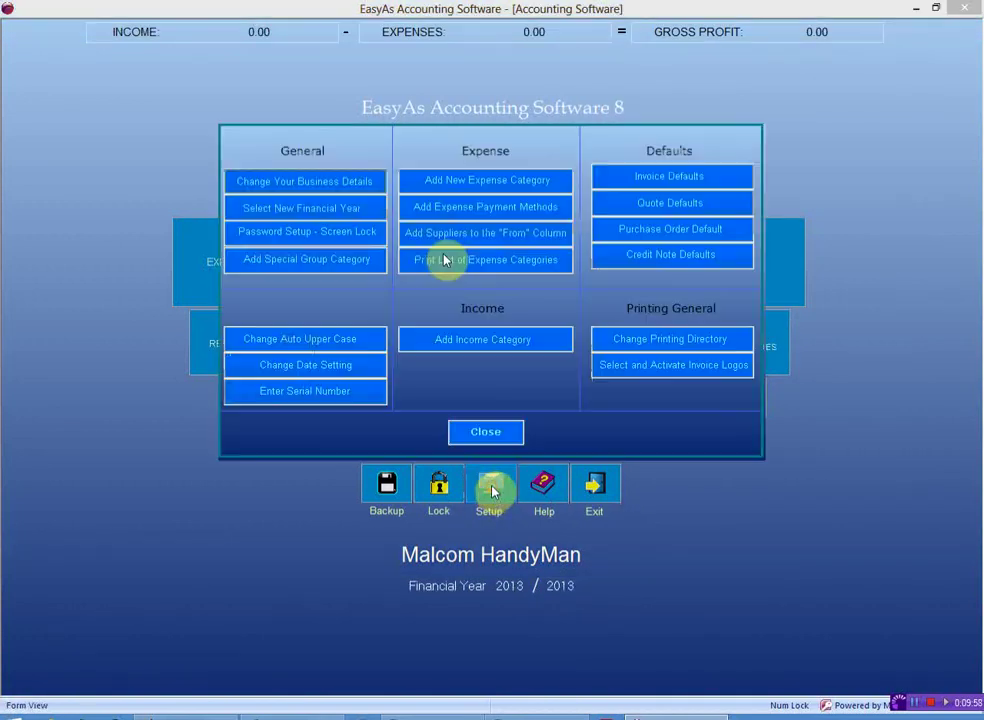
pyautogui.click(318, 180)
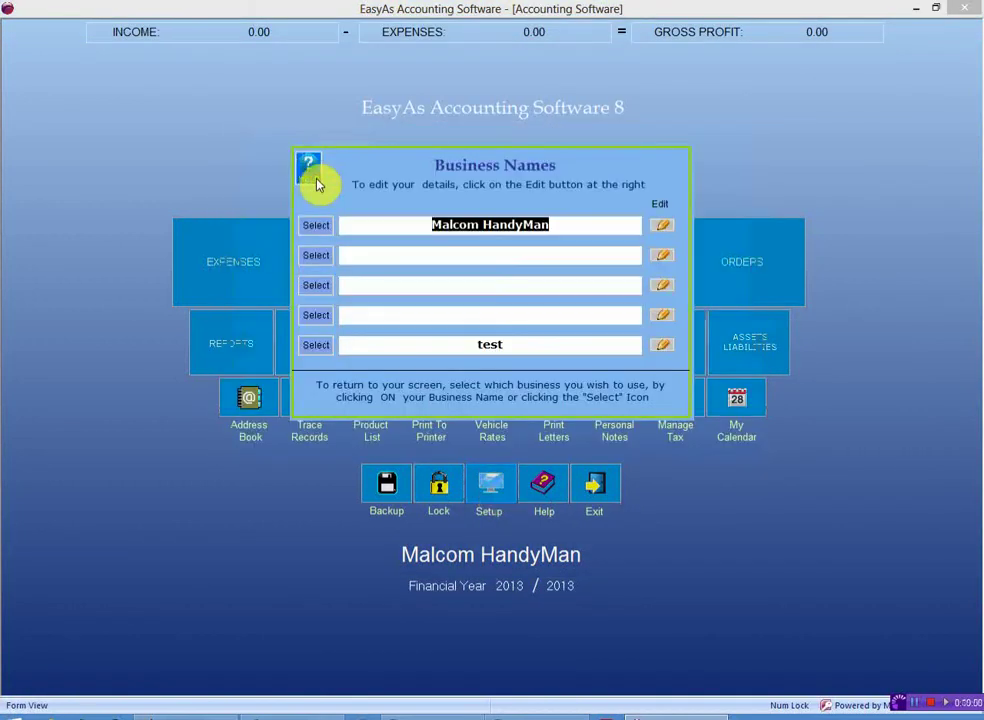
pyautogui.click(660, 230)
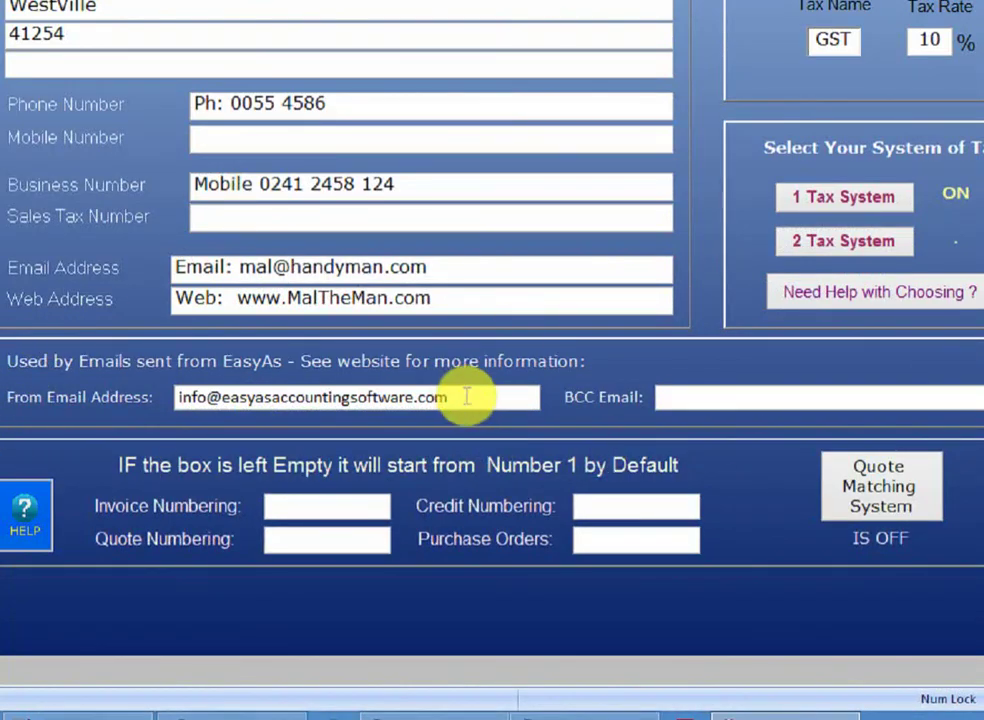
# Replace the business's default From Email Address with the new sender address
pyautogui.moveTo(462, 396); pyautogui.dragTo(130, 385)
pyautogui.write('test')
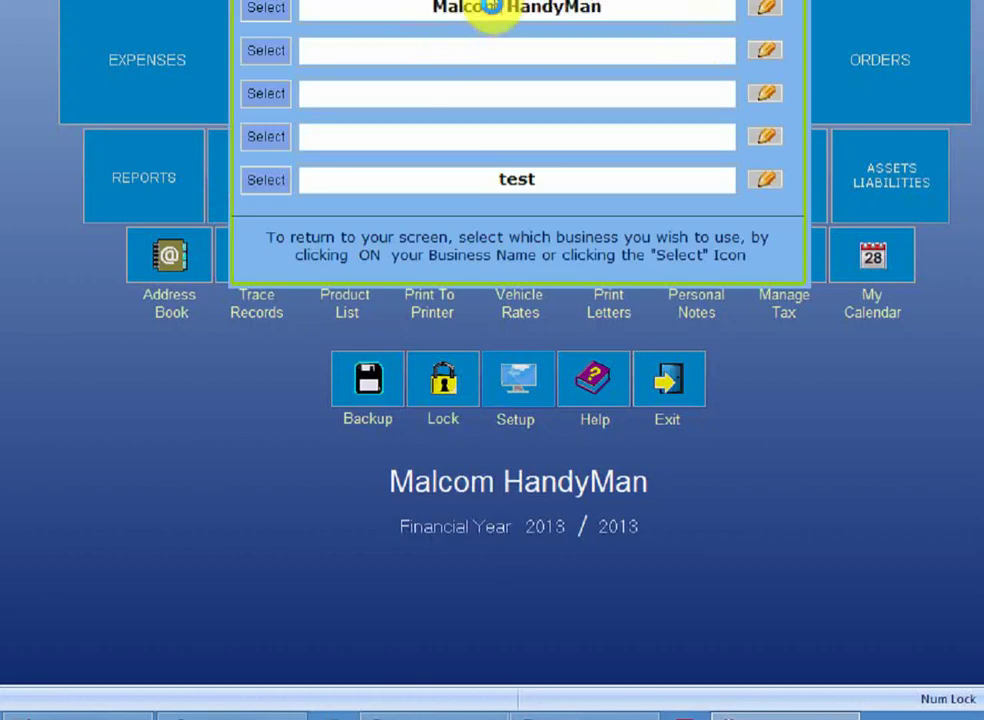
# Reopen invoice 2's email from Invoices, entering subject 'safdsdf' and message 'fsdfsfds'
pyautogui.click(488, 13)
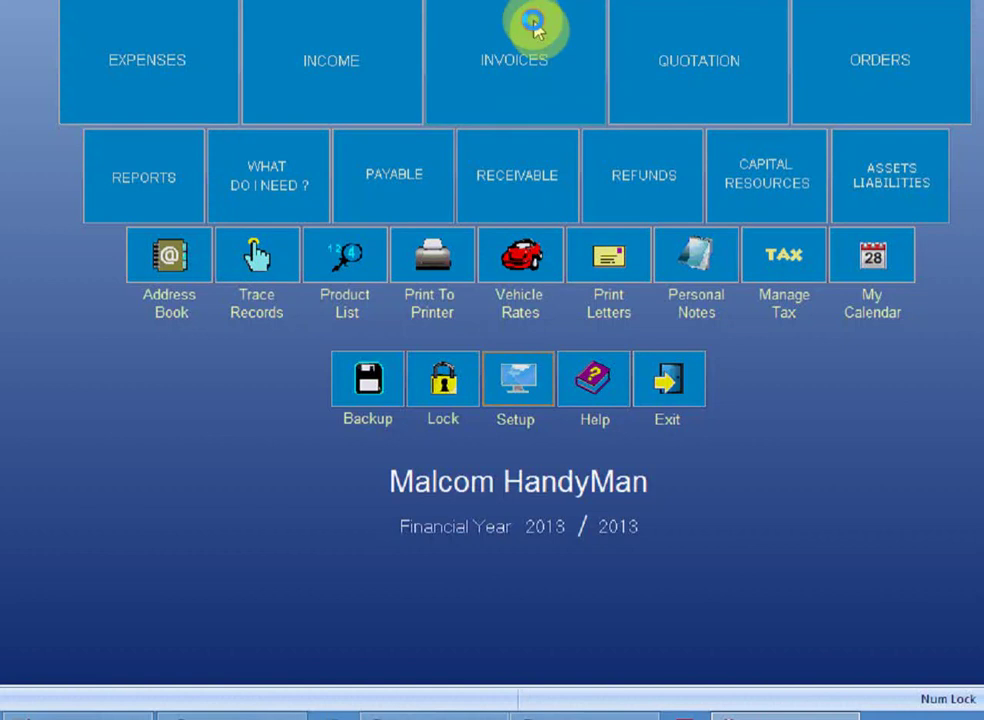
pyautogui.click(525, 10)
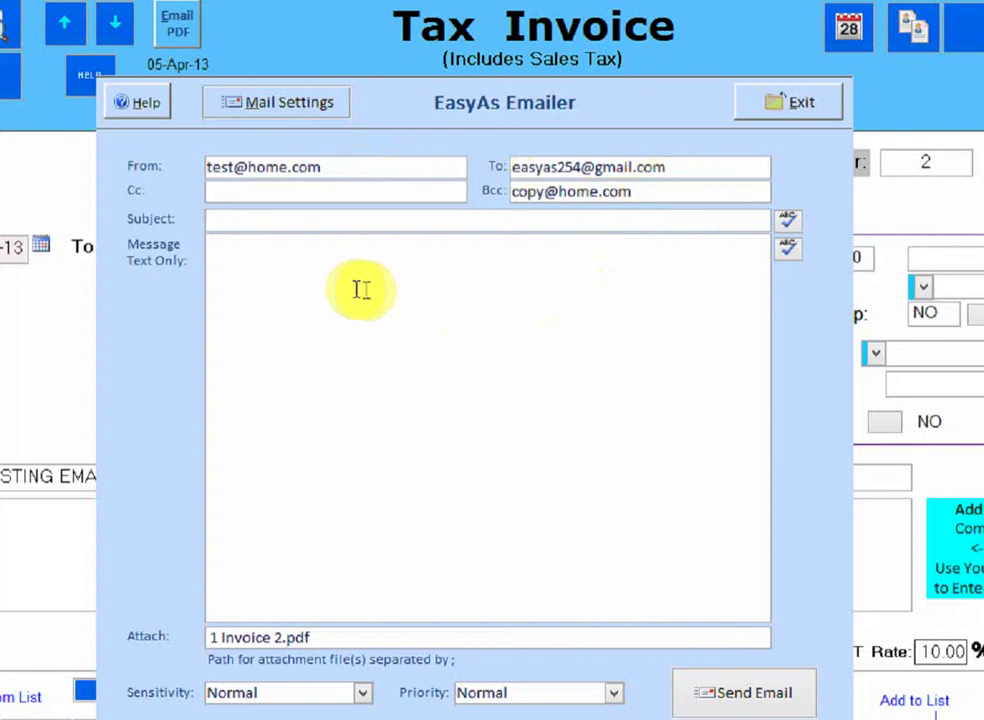
pyautogui.write('safdsdf')
pyautogui.click(333, 313)
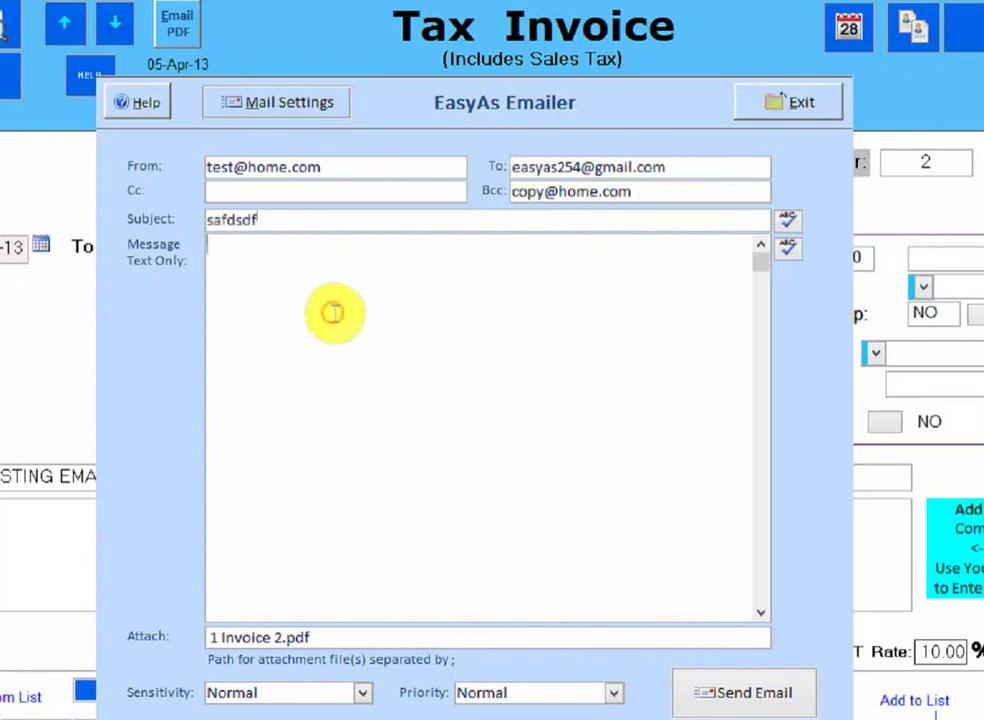
pyautogui.write('fsdfsfds')
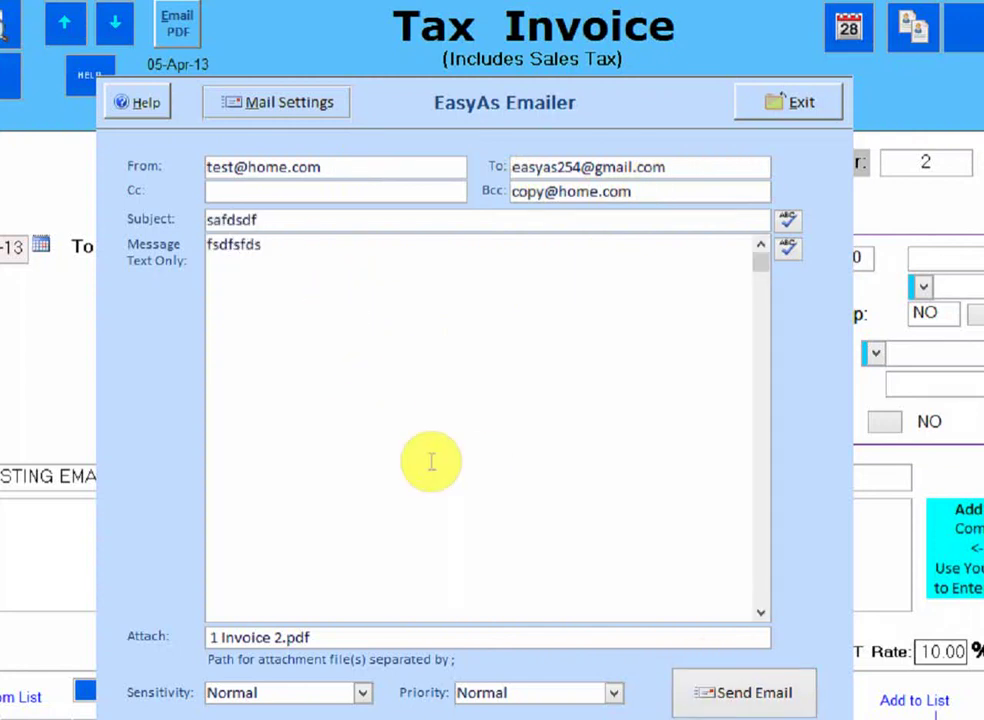